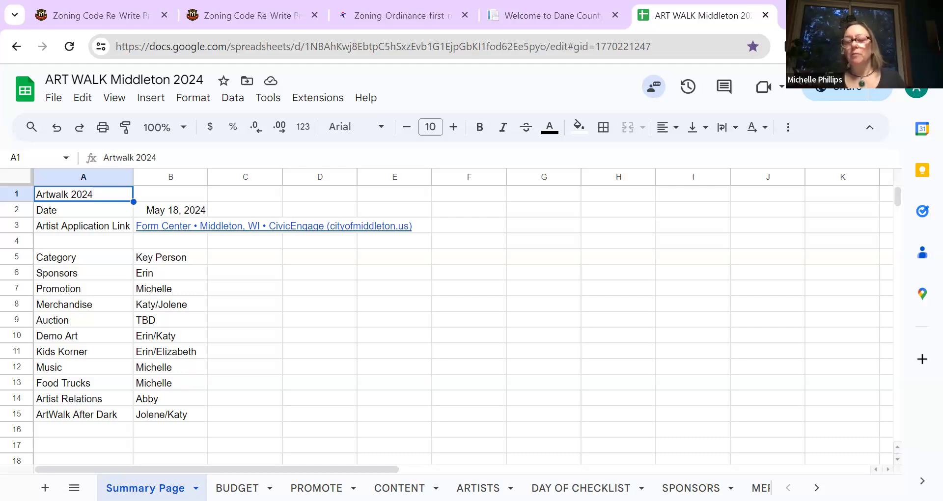
Step: Open the SPONSORS sheet and scroll across to the Amount column
click(690, 488)
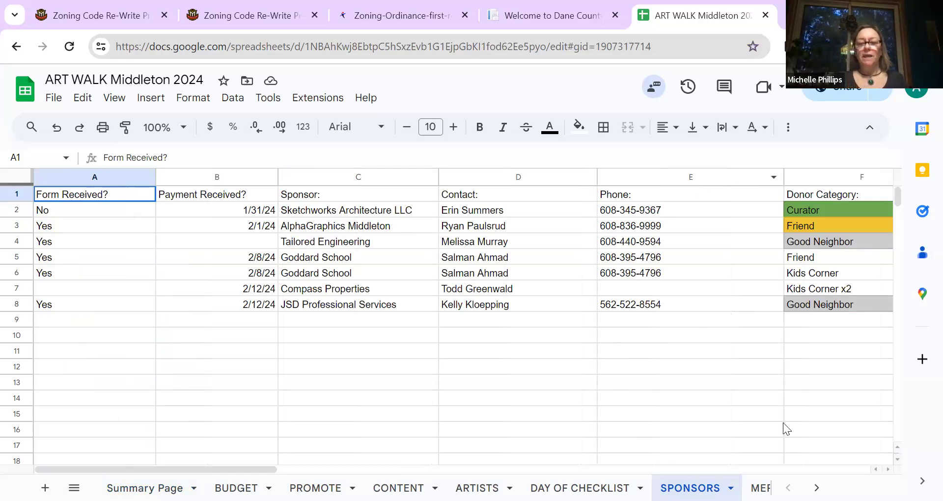
scroll(751, 366, right, 5)
click(751, 367)
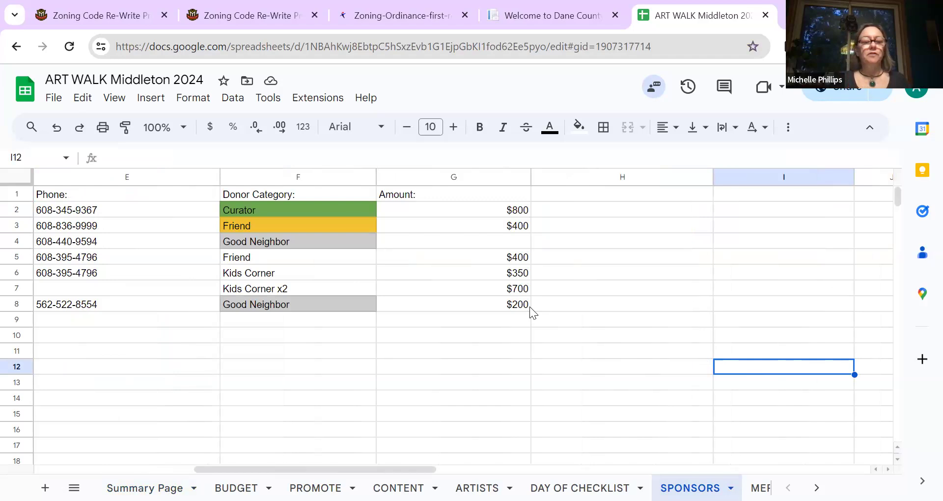
click(504, 325)
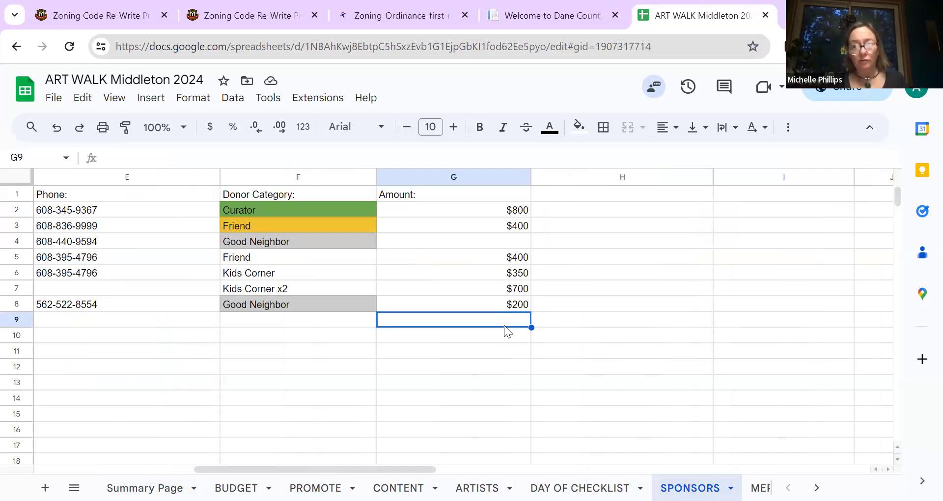
Step: Step through row 9 and the header row to reach Donor Category
key(Left)
key(Left)
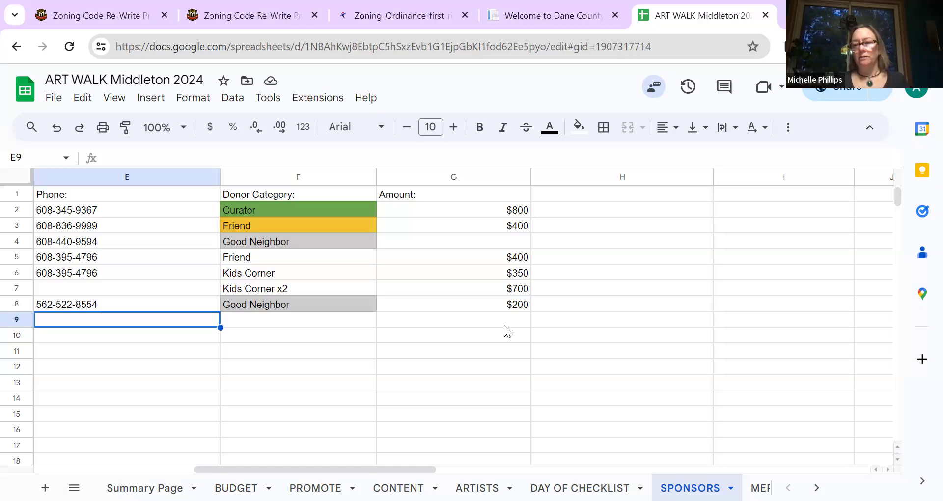
key(Left)
key(Left)
key(Left)
key(Left)
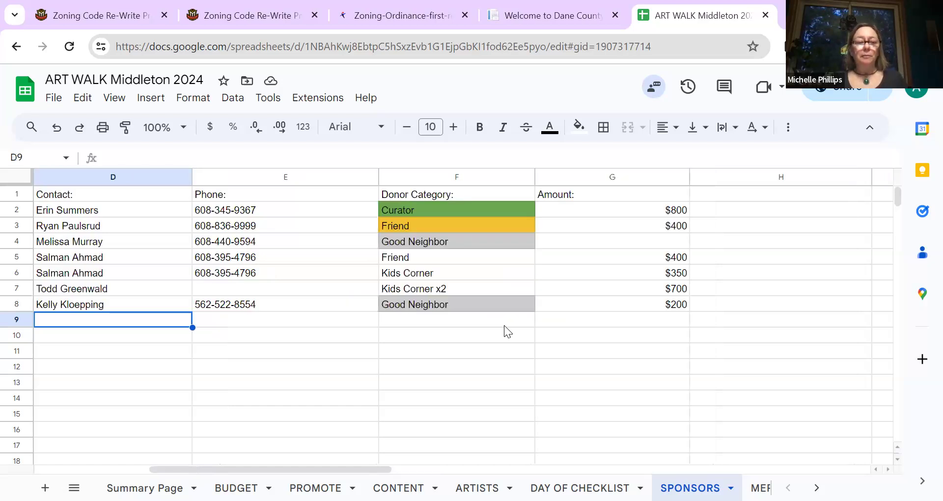
key(Down)
key(Down)
key(Down)
key(Down)
key(Down)
key(Down)
key(Down)
key(Down)
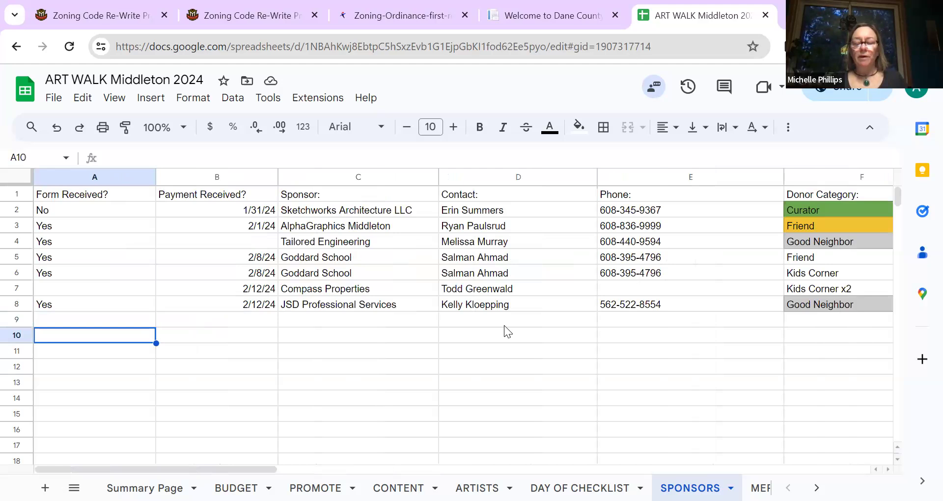
key(Down)
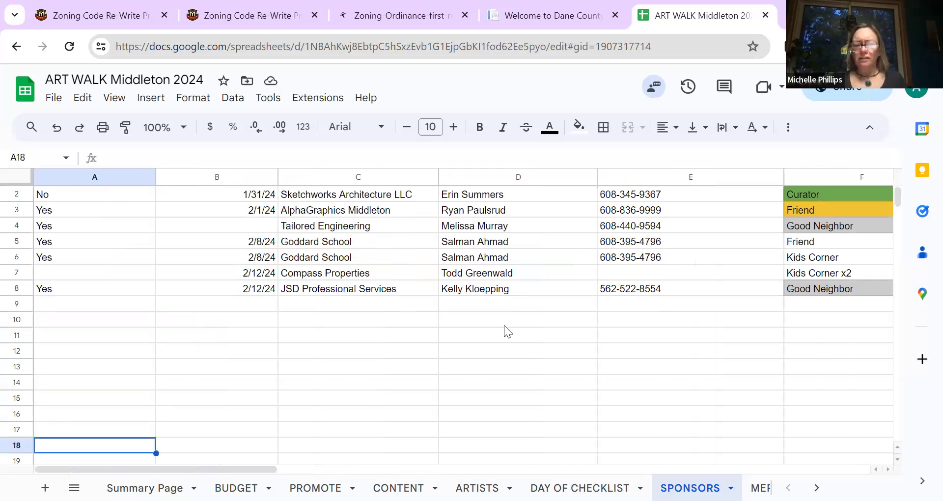
key(Up)
key(Up)
key(Up)
key(Up)
key(Up)
key(Up)
key(Up)
key(Up)
key(Up)
key(Up)
key(Up)
key(Up)
key(Up)
key(Up)
key(Up)
key(Up)
key(Up)
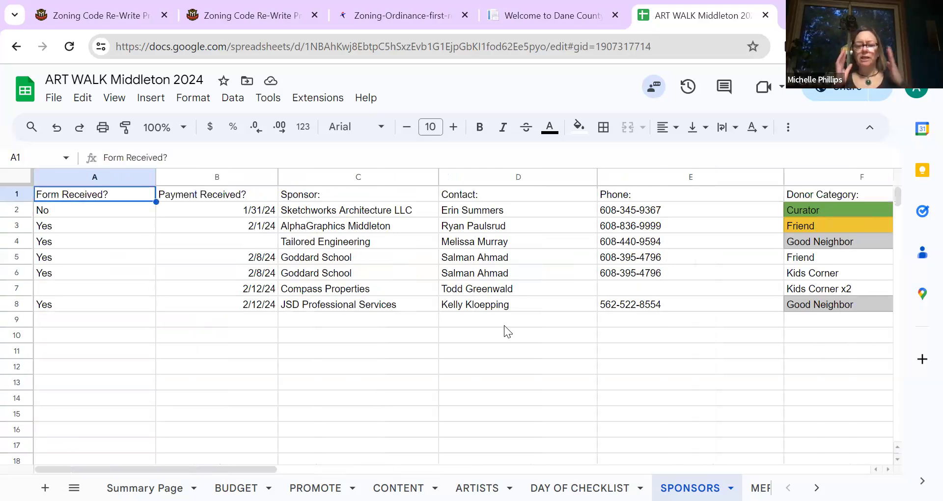
key(Right)
key(Right)
key(Right)
key(Right)
key(Right)
key(Right)
key(Right)
key(Right)
key(Right)
key(Right)
key(Right)
key(Right)
key(Right)
key(Right)
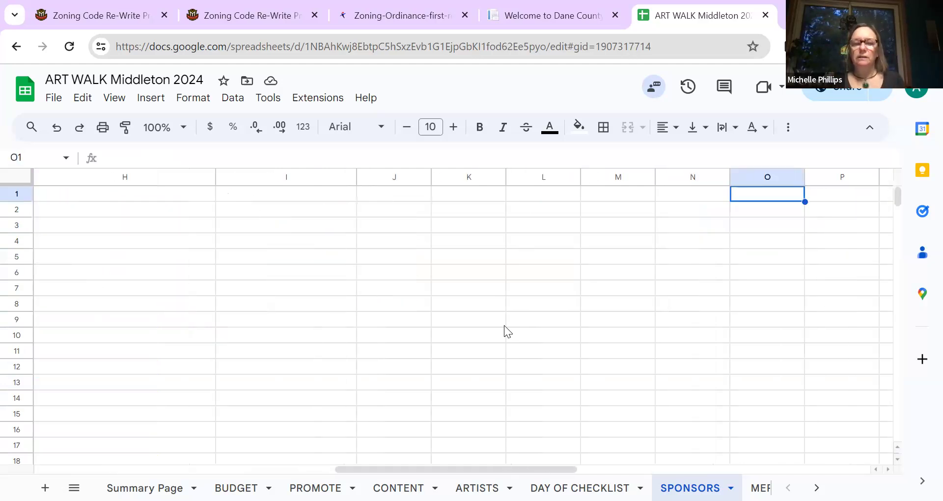
key(Left)
key(Left)
key(Left)
key(Left)
key(Left)
key(Left)
key(Left)
key(Left)
key(Left)
key(Left)
key(Left)
key(Left)
key(Left)
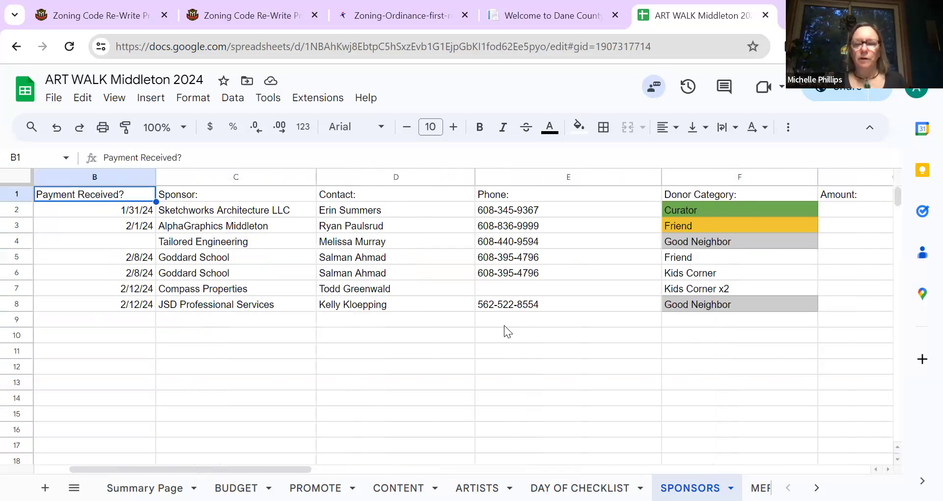
key(Right)
key(Right)
key(Right)
key(Right)
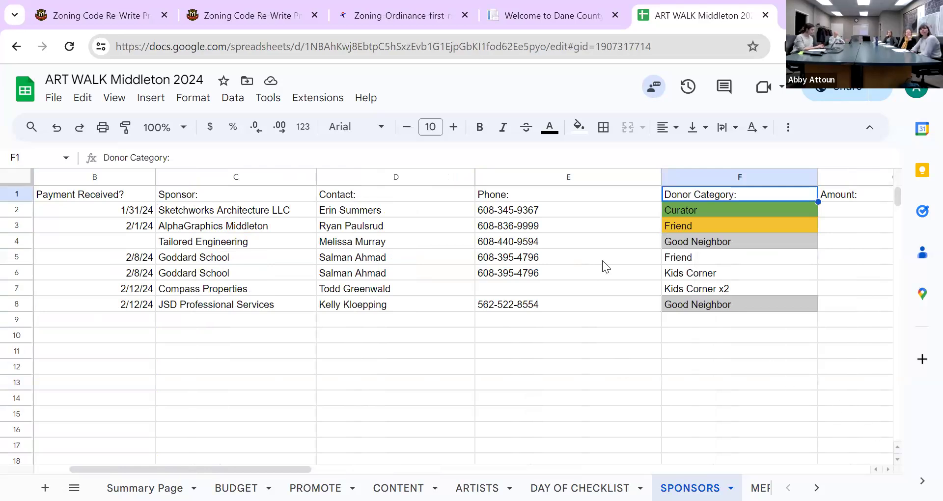
Step: Total the sponsor amounts in G13 with =SUM(G2:G8), giving $2,850
scroll(753, 378, right, 3)
click(753, 378)
scroll(752, 378, right, 3)
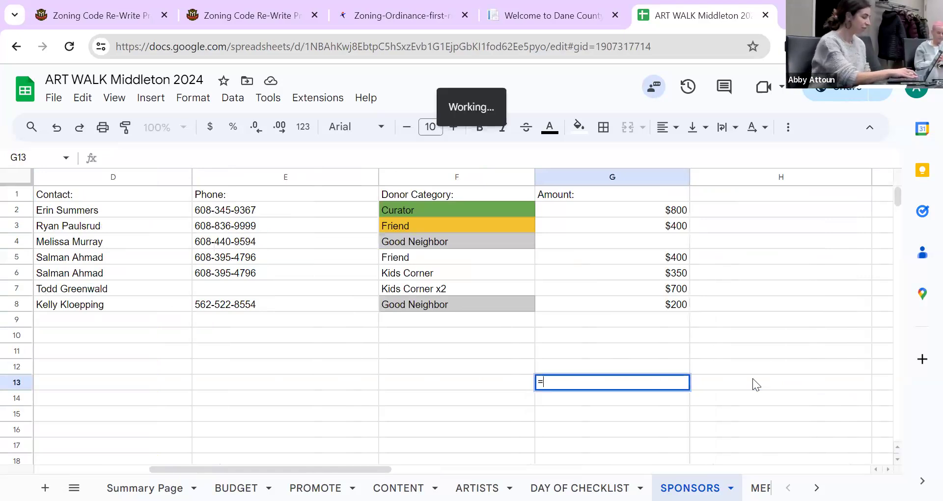
text(=sum()
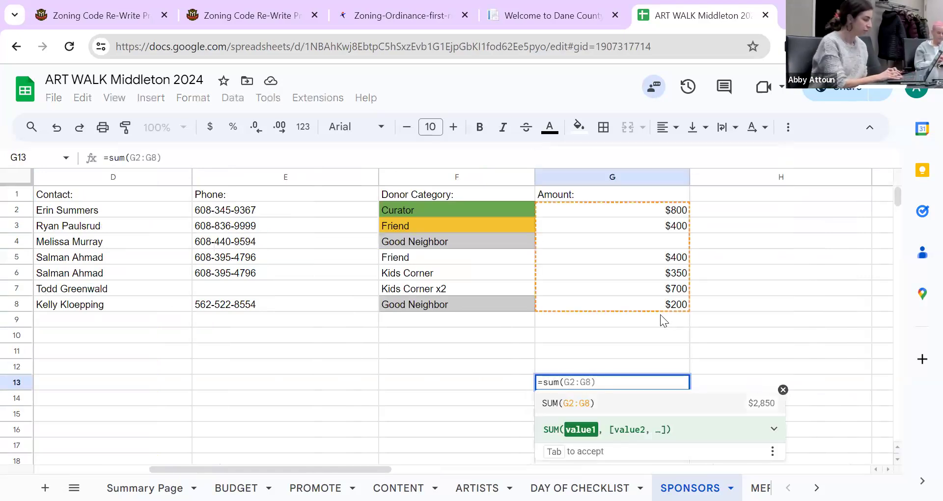
key(Tab)
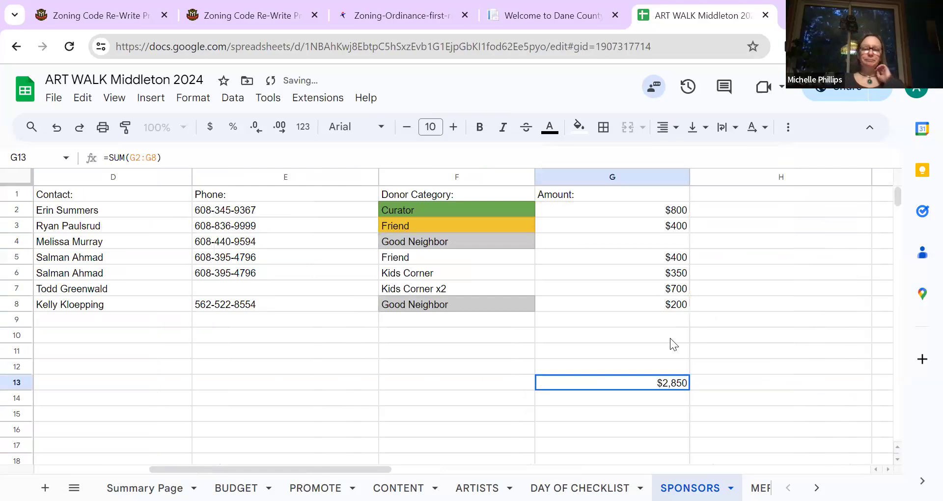
click(687, 352)
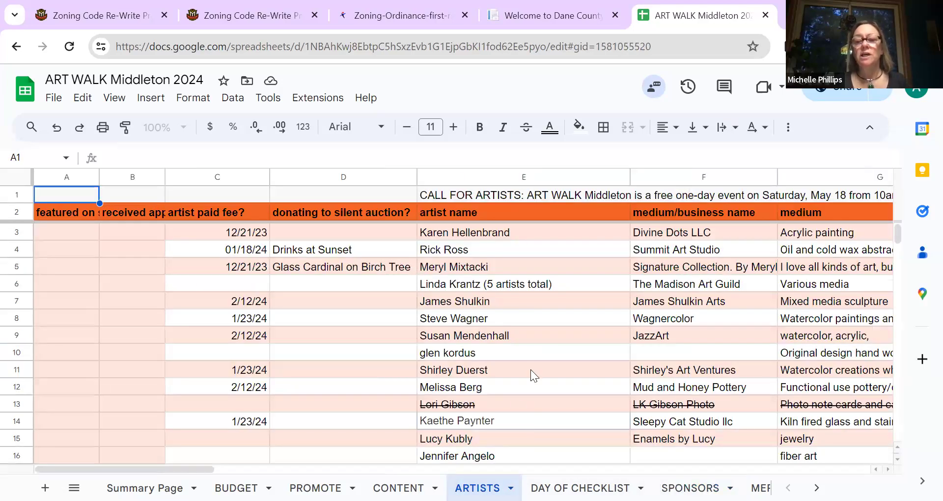
Step: Look over the artist names in column E, then open the KIDS KORNER sheet
click(530, 375)
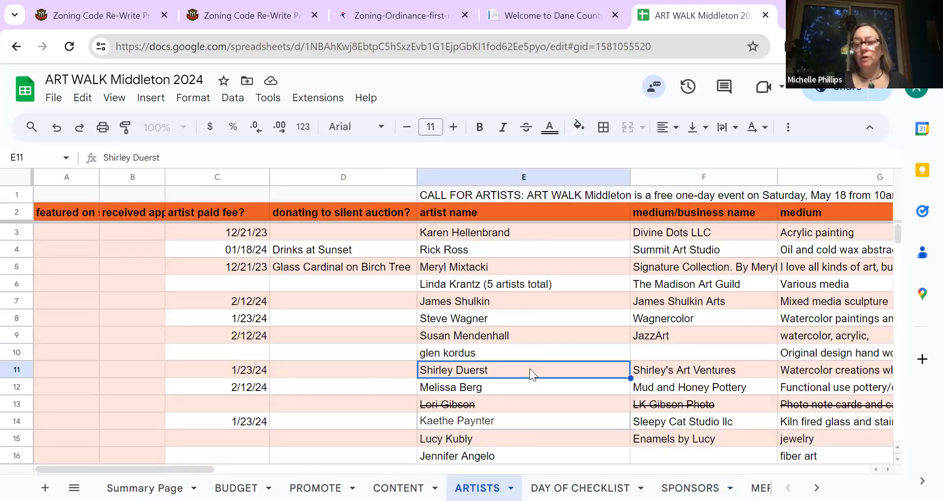
key(Down)
key(Down)
key(Down)
key(Down)
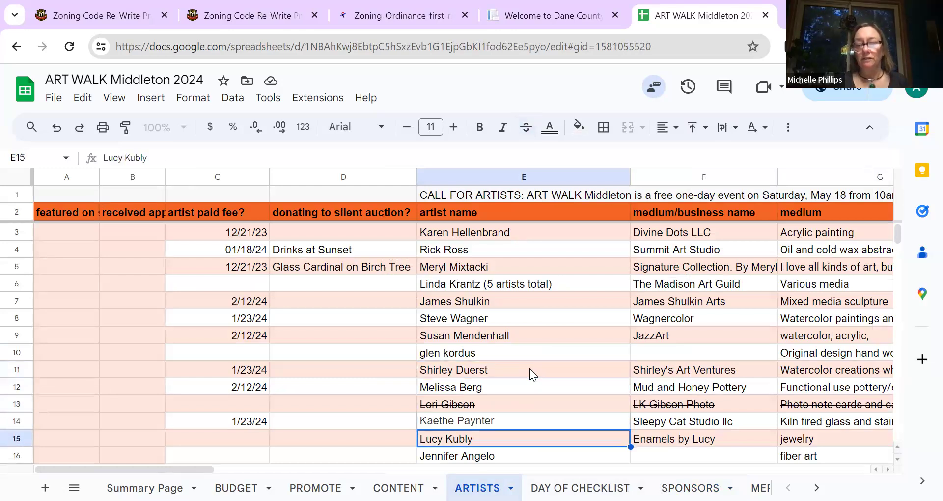
key(Down)
key(Down)
key(Down)
key(Down)
key(Down)
key(Down)
key(Down)
key(Down)
key(Down)
key(Down)
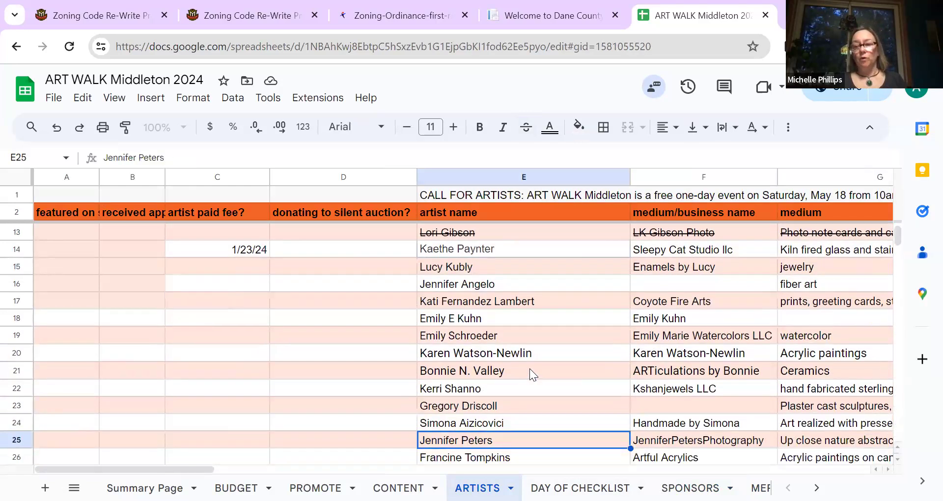
key(Down)
key(Down)
key(Down)
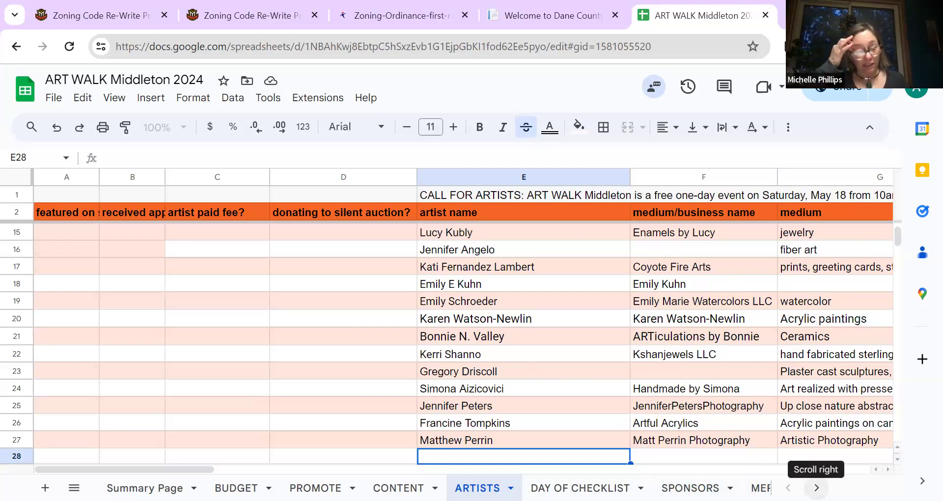
click(816, 488)
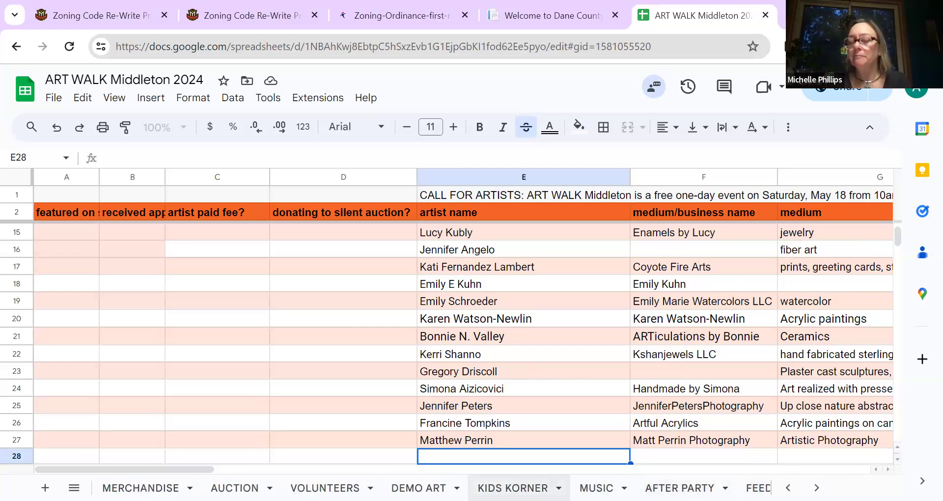
click(513, 488)
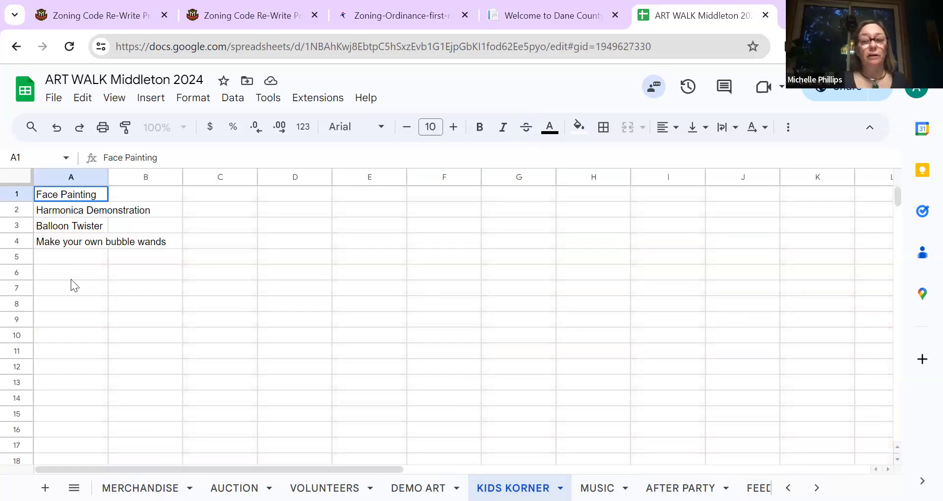
Step: Enter 'Chalk artist' in cell A5 below Make your own bubble wands
click(72, 257)
text(Chalk artist)
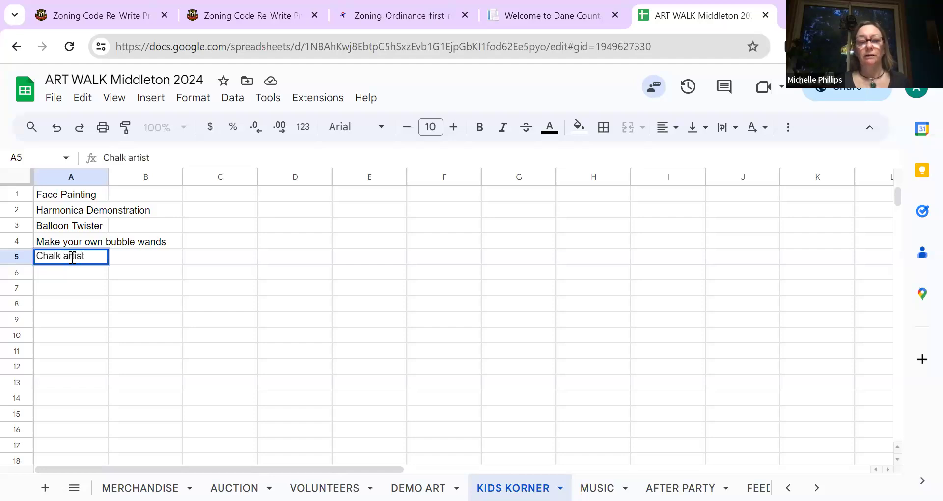
key(Return)
click(71, 257)
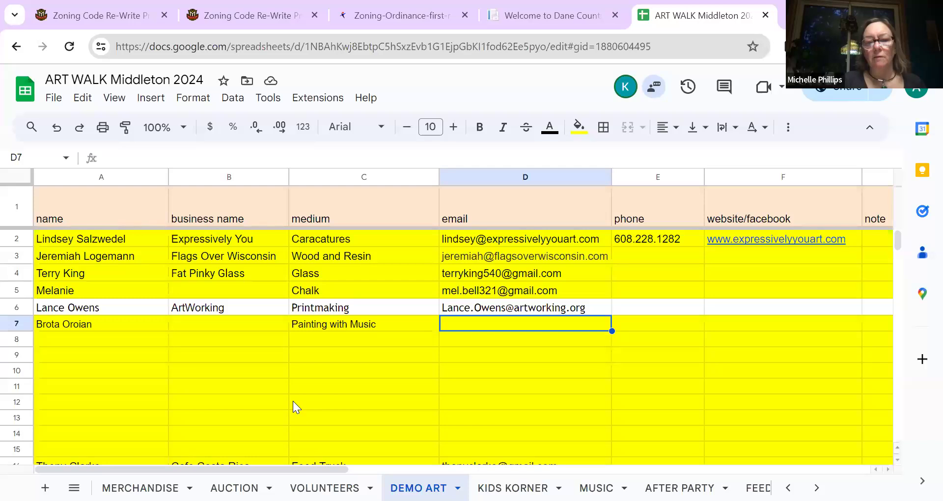
Step: Review the Printmaking entry in row 6 across its cost and rain plan columns
click(293, 401)
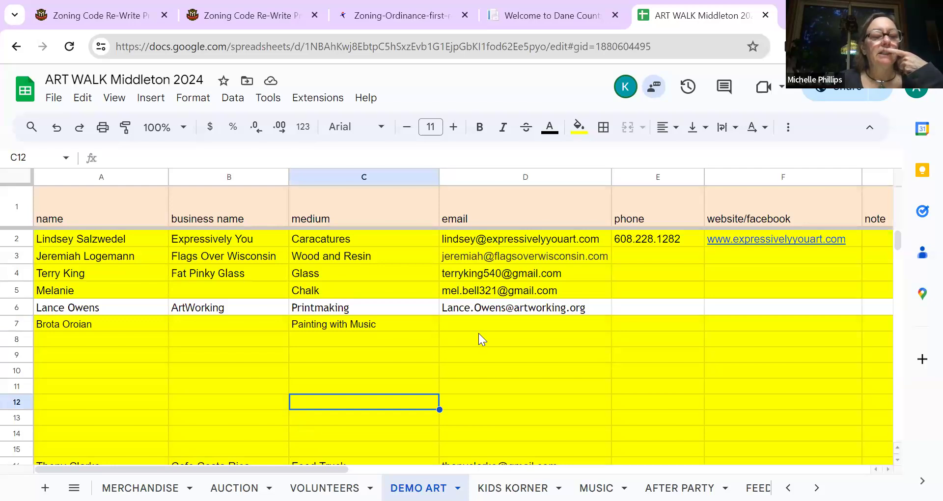
click(505, 306)
key(Right)
key(Right)
key(Right)
key(Right)
key(Right)
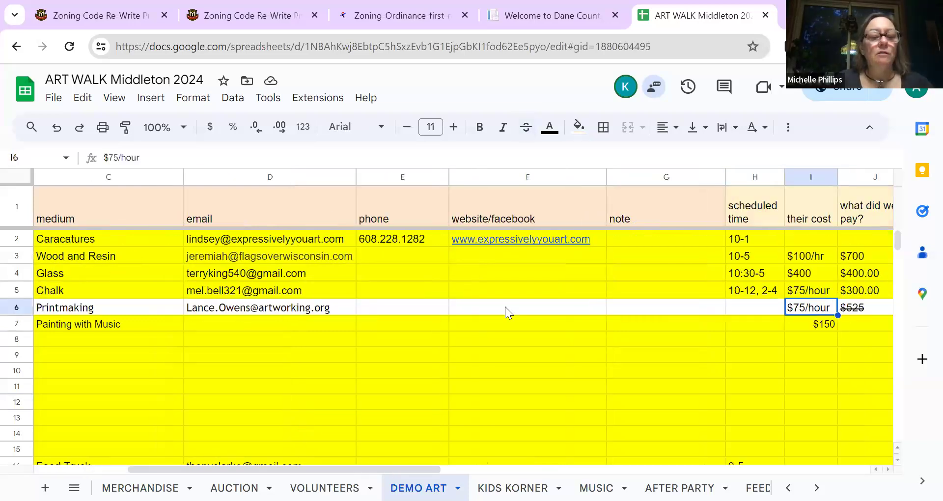
key(Right)
key(Right)
key(Right)
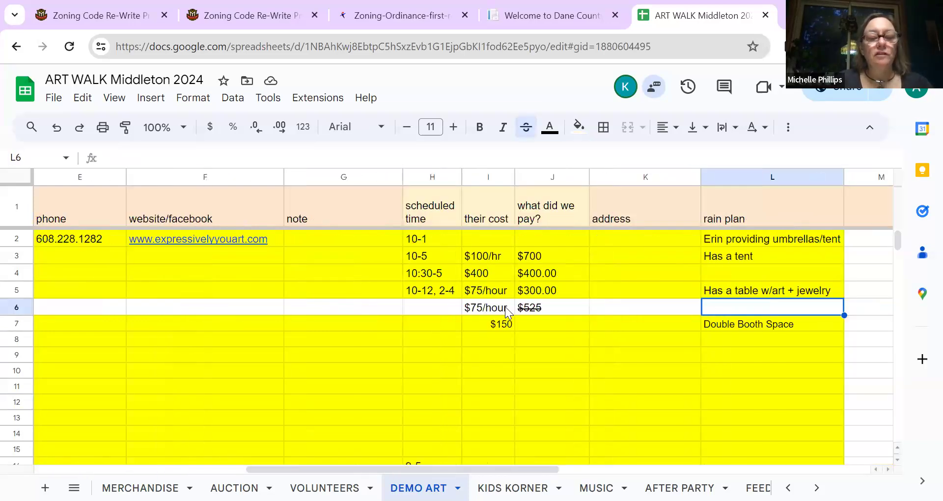
key(Left)
key(Left)
key(Left)
key(Left)
key(Left)
key(Left)
key(Left)
key(Left)
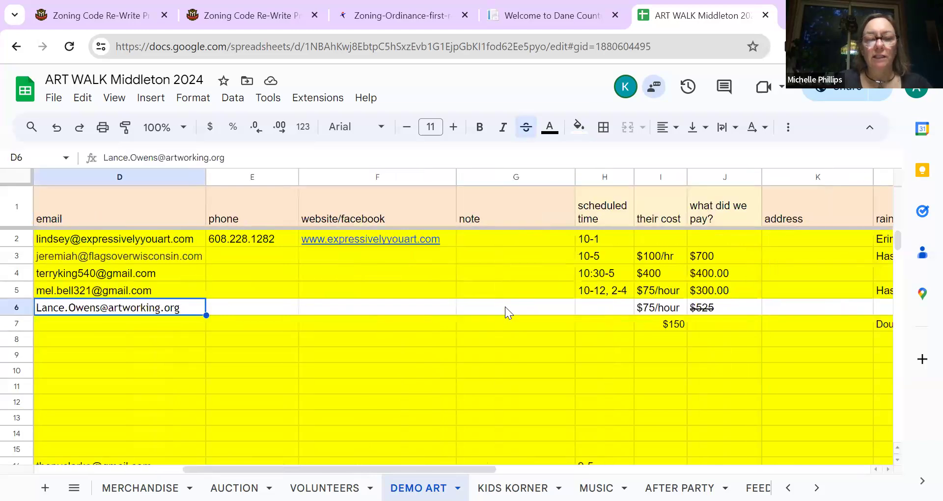
key(Left)
key(Left)
key(Left)
key(Down)
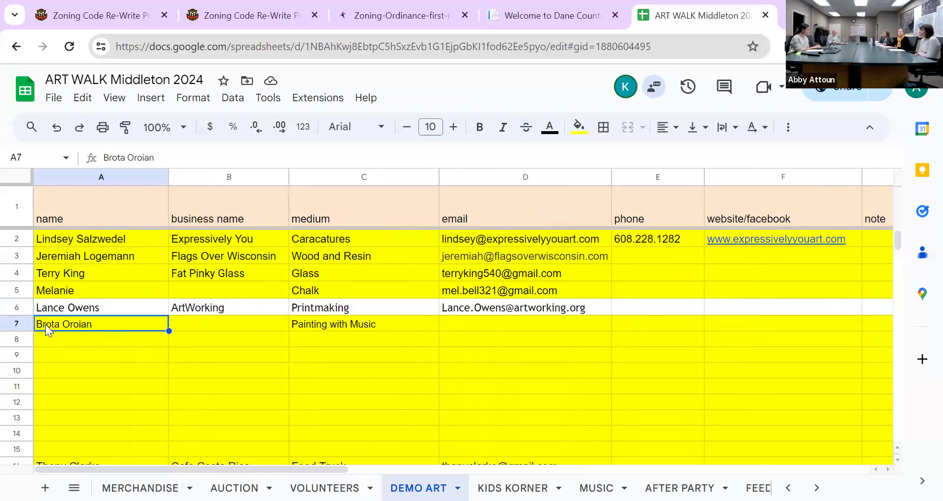
Step: Reset the fill color of row 7, the Painting with Music entry
click(18, 322)
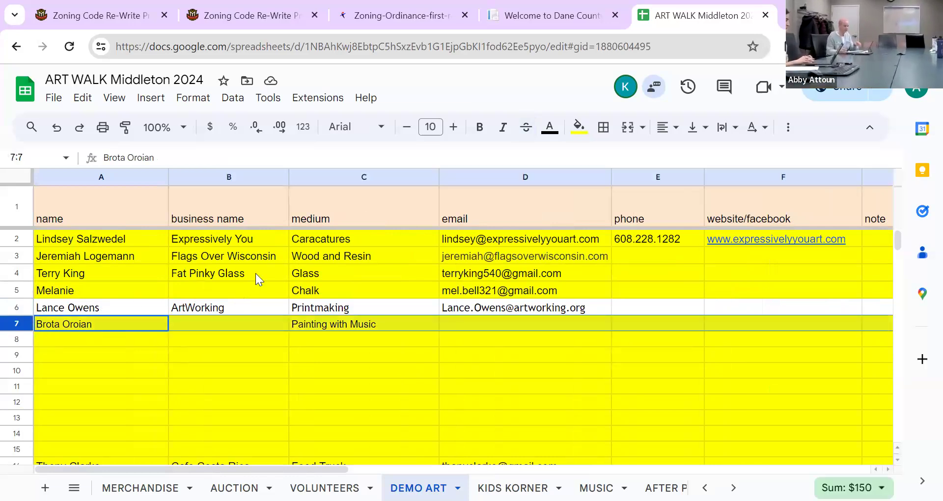
click(578, 129)
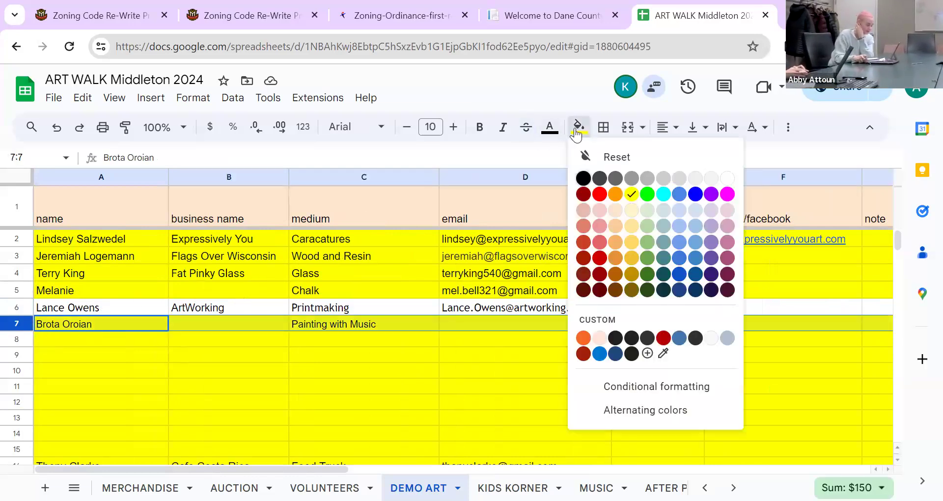
click(597, 155)
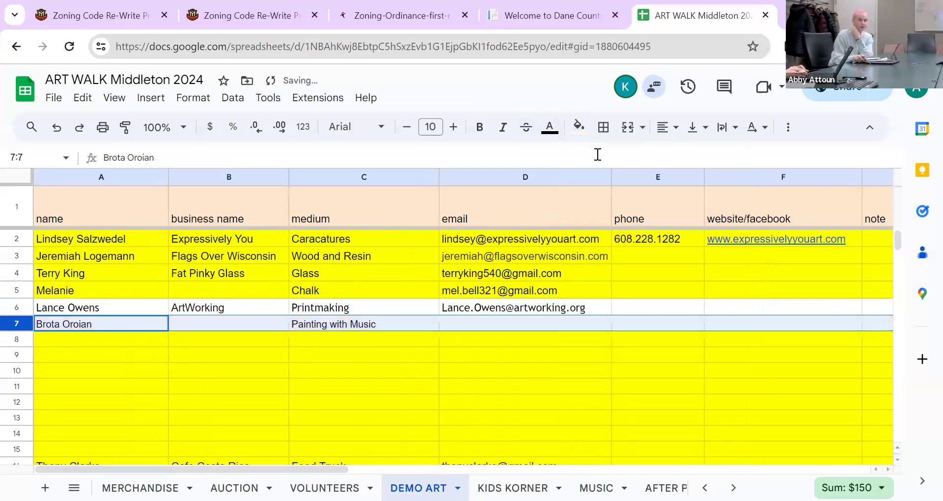
click(493, 323)
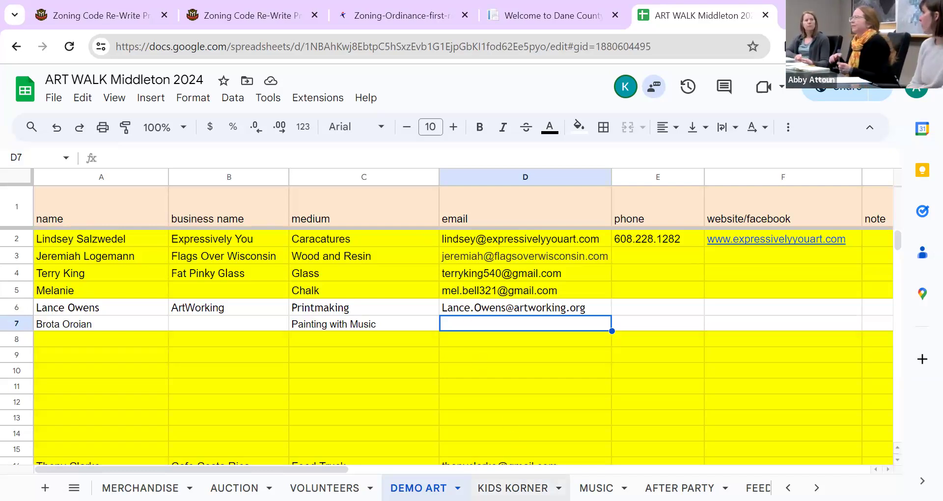
Step: Go to the KIDS KORNER sheet
click(513, 487)
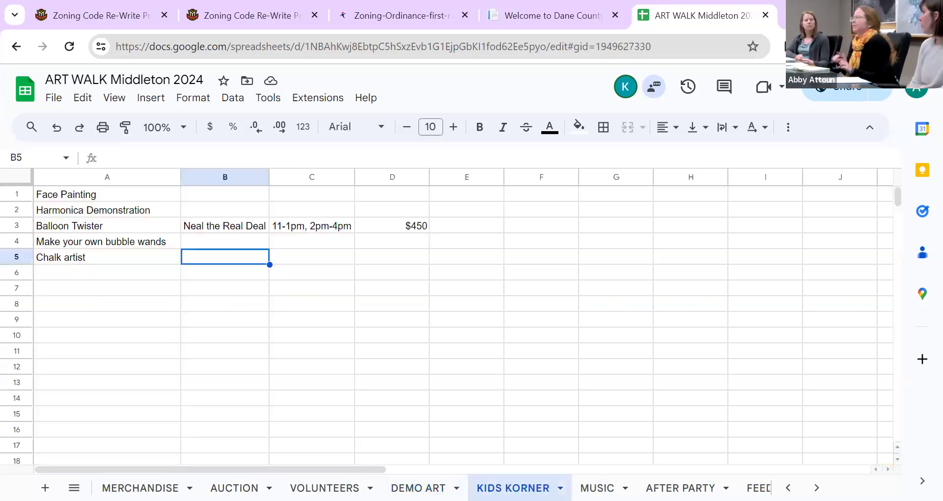
click(160, 245)
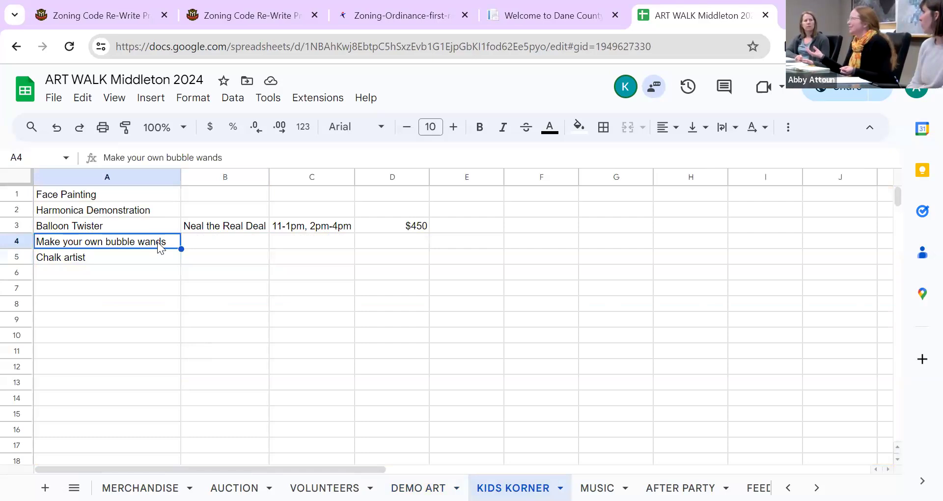
click(203, 243)
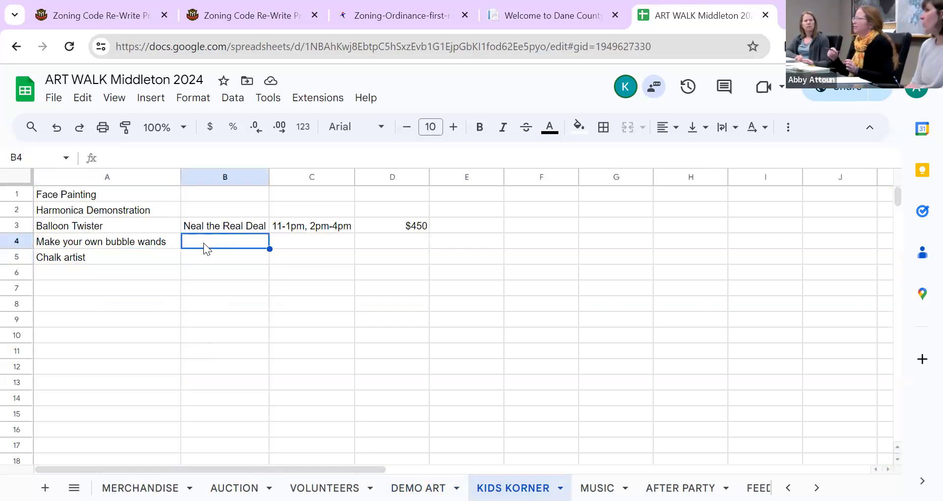
click(284, 237)
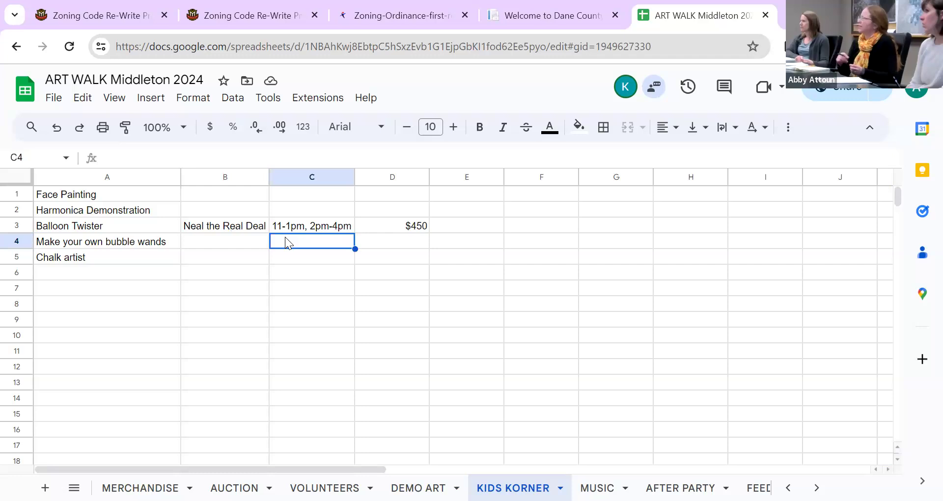
click(238, 241)
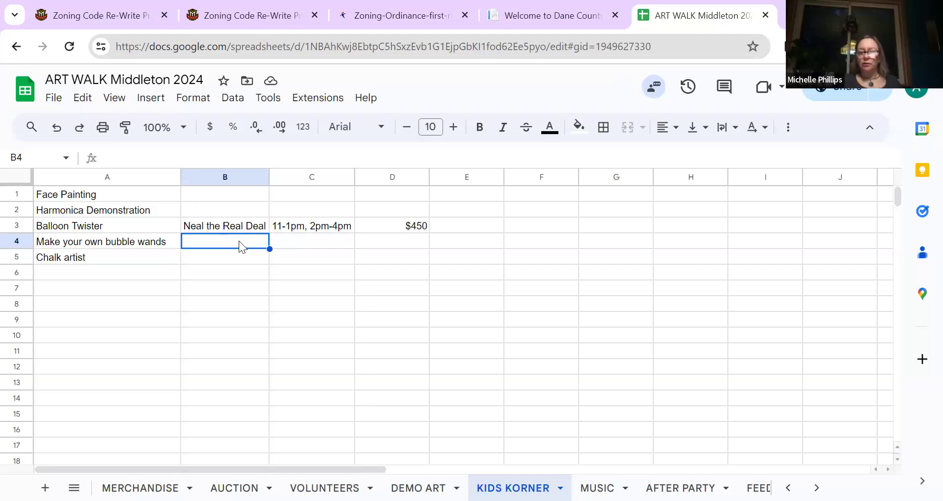
click(408, 238)
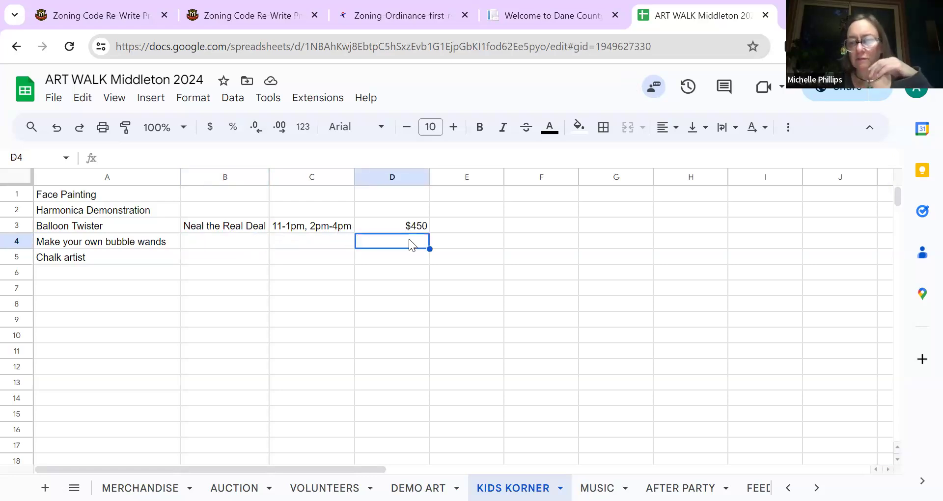
click(332, 241)
click(378, 244)
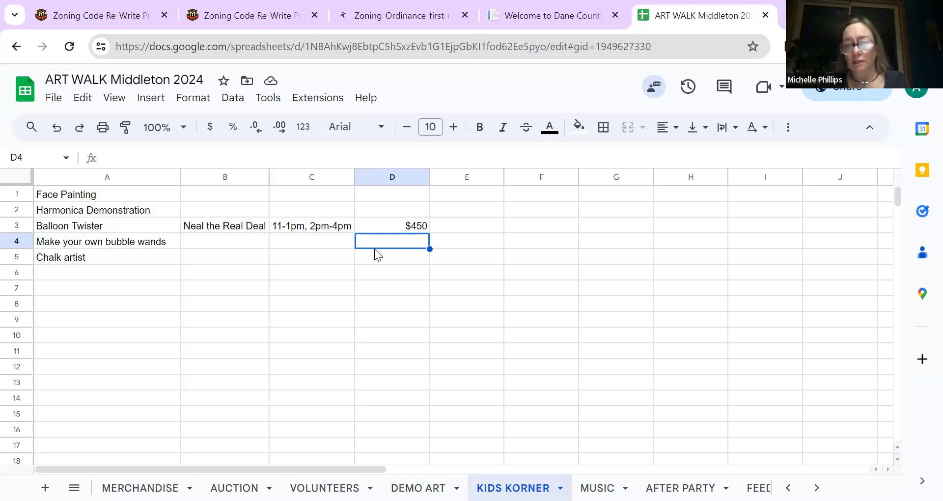
Step: Note in B1 that a team member will ask the library about the glitter facepaint
click(227, 197)
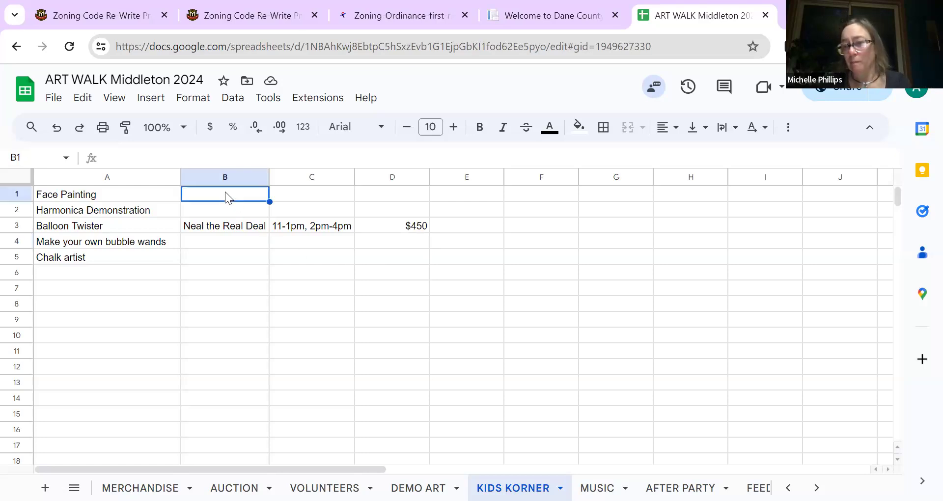
text(Beth will r)
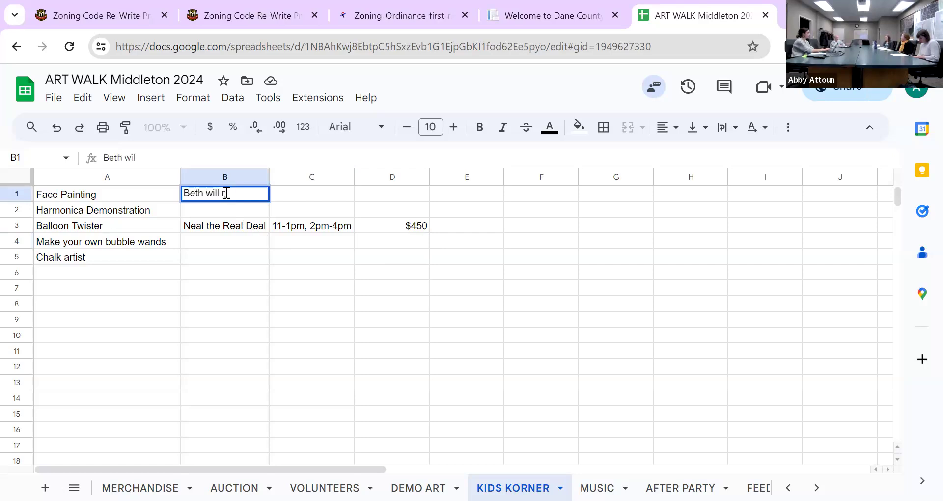
text(each out to the lib)
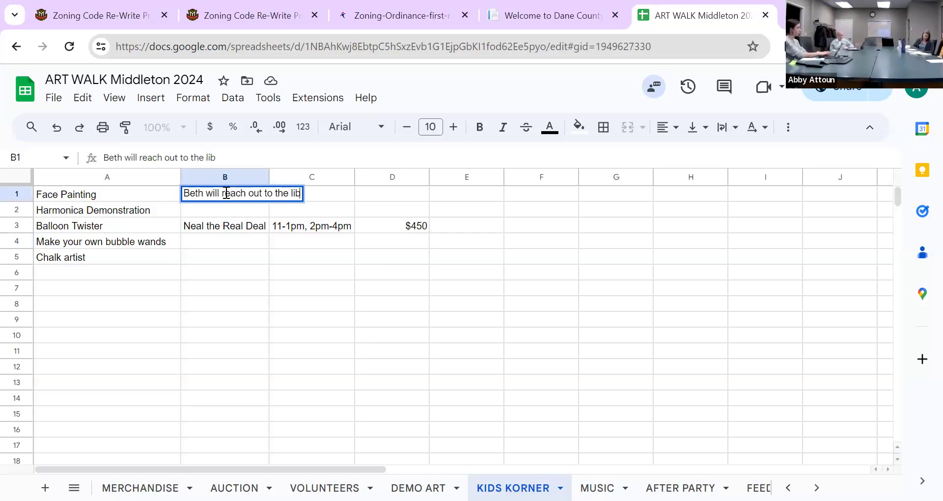
text(rary to see wh)
key(BackSpace)
key(BackSpace)
text(a)
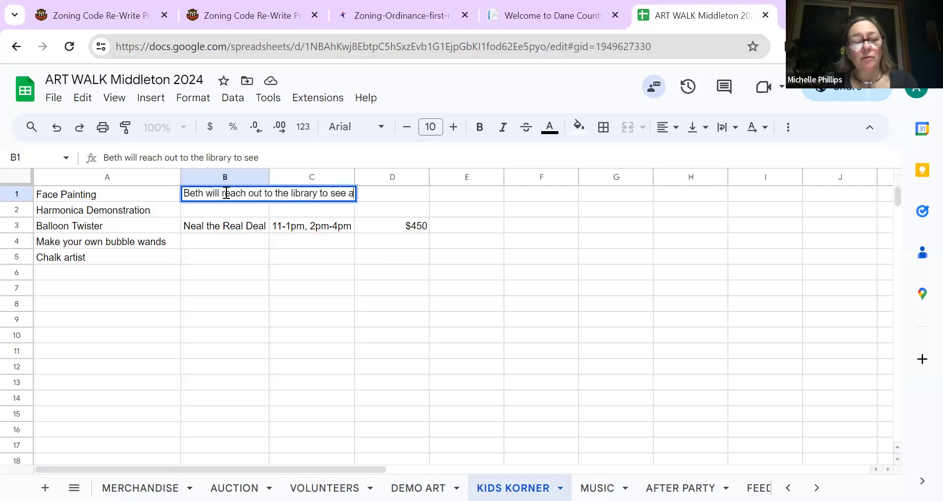
text(bout the glitter facepaint.)
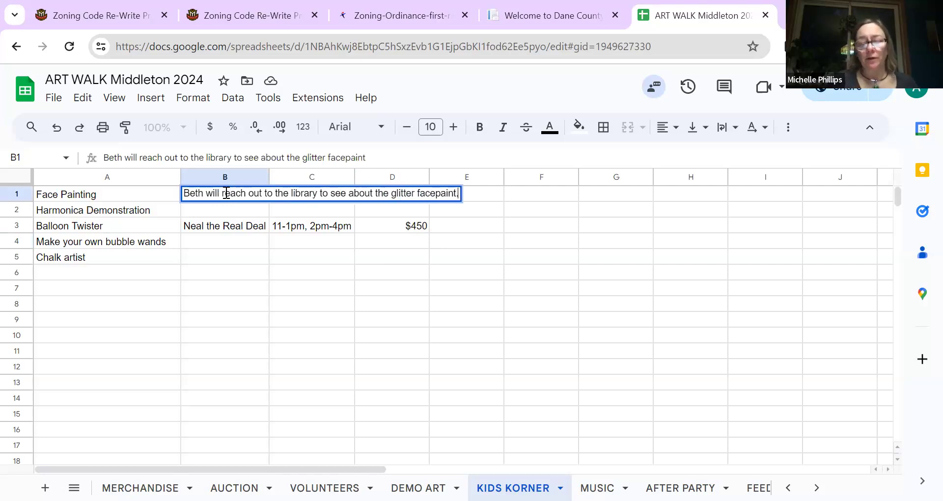
key(Return)
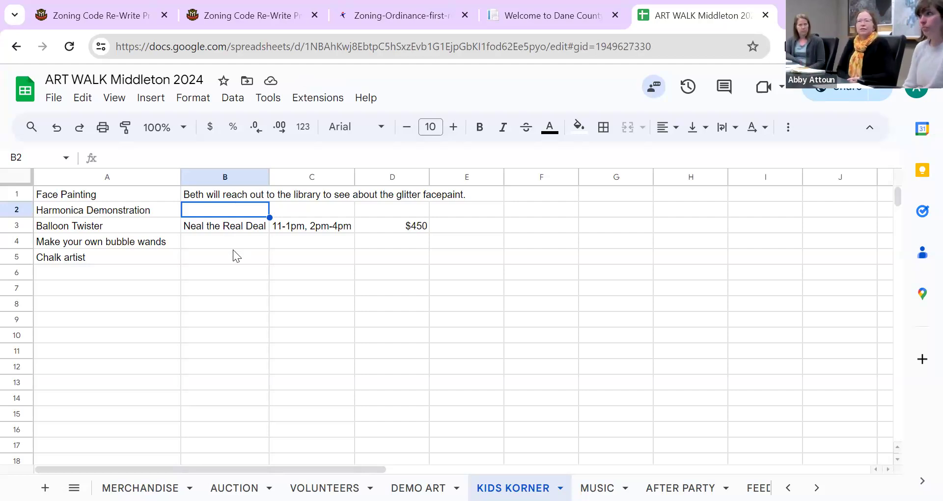
click(150, 275)
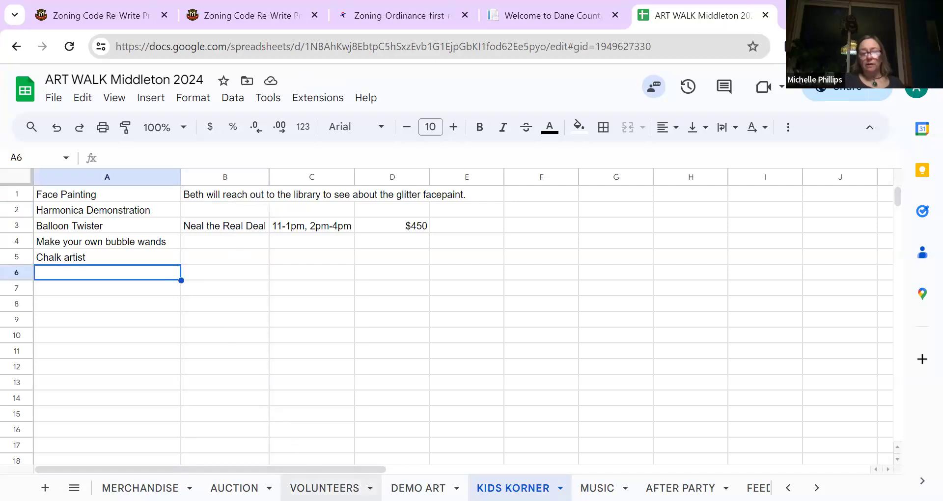
click(324, 488)
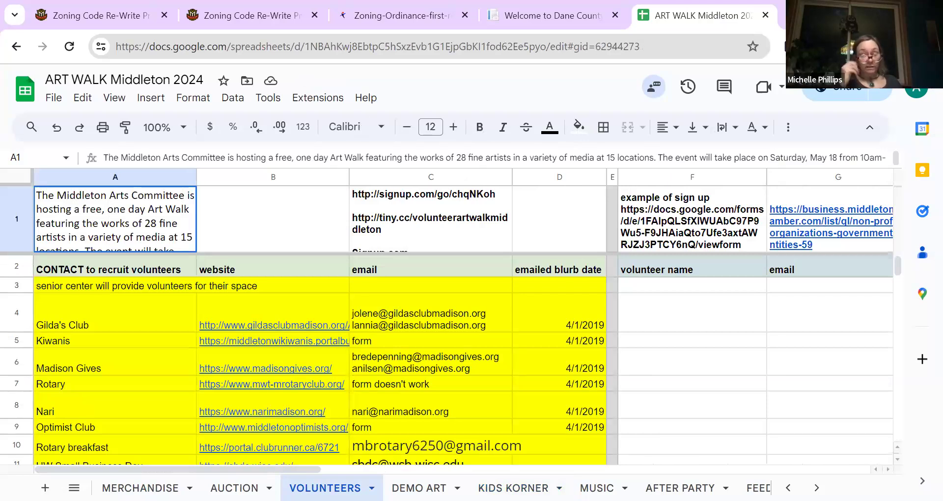
key(ctrl+shift+Page_Down)
key(ctrl+shift+Page_Down)
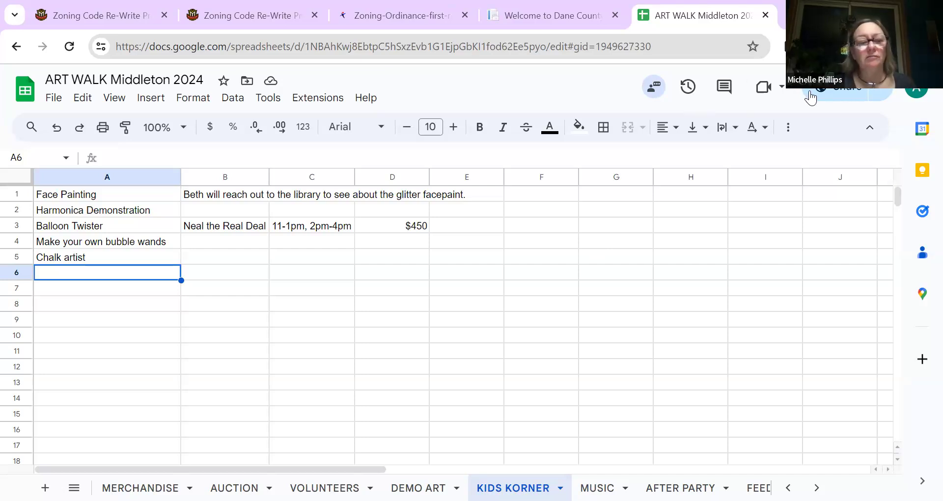
Step: Open the Share dialog and enter the new collaborator's e-mail address
click(835, 87)
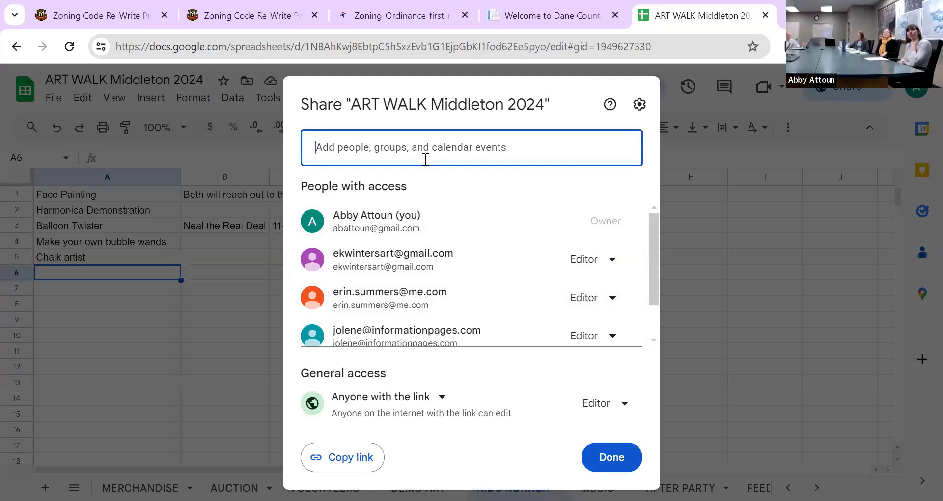
text(beth)
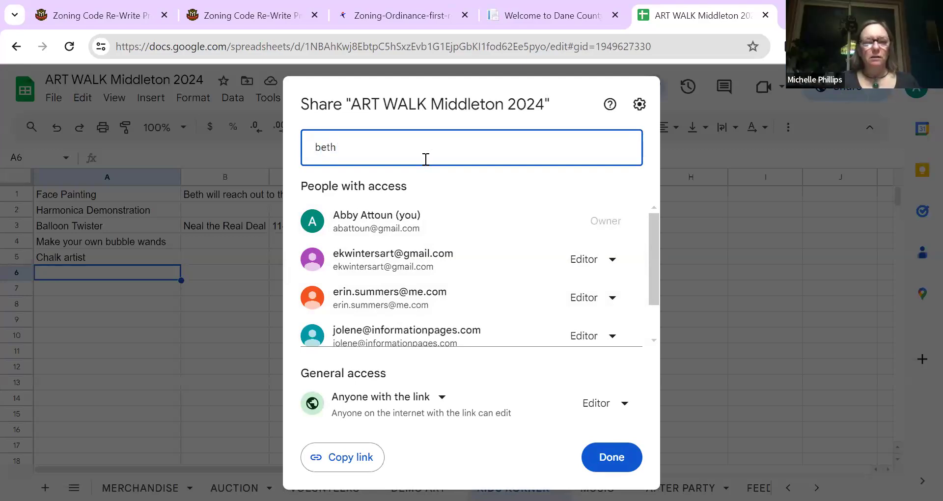
text(b)
key(BackSpace)
key(BackSpace)
key(BackSpace)
key(BackSpace)
key(BackSpace)
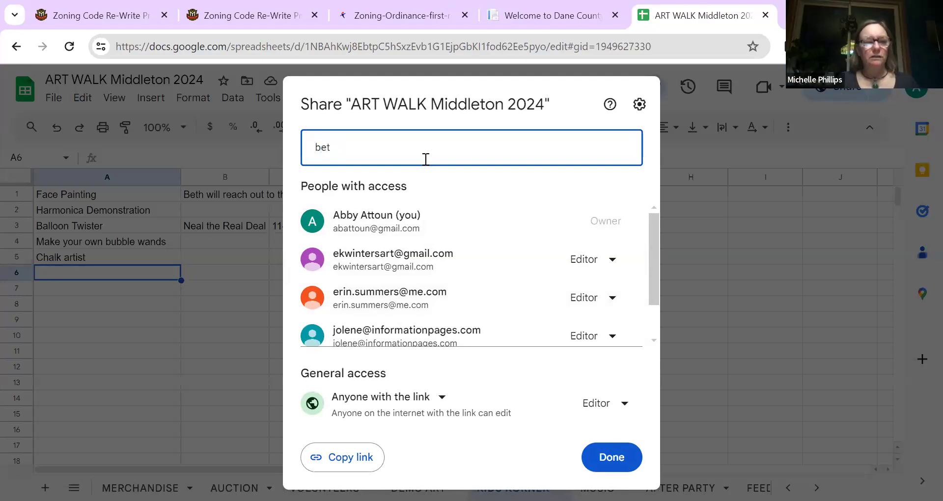
text(eri)
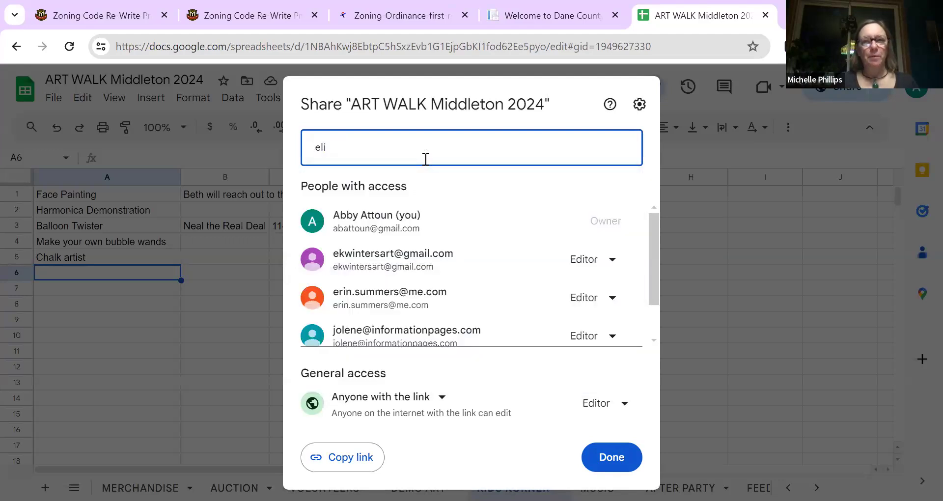
key(BackSpace)
key(BackSpace)
key(BackSpace)
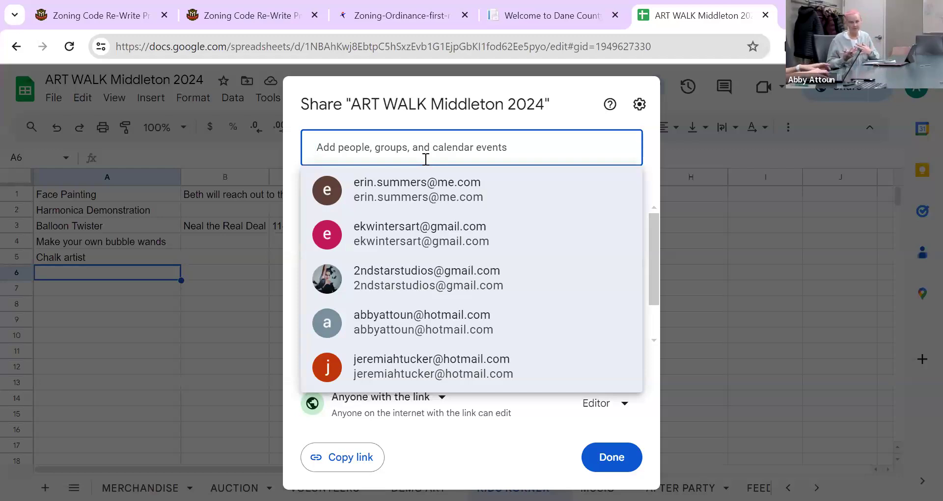
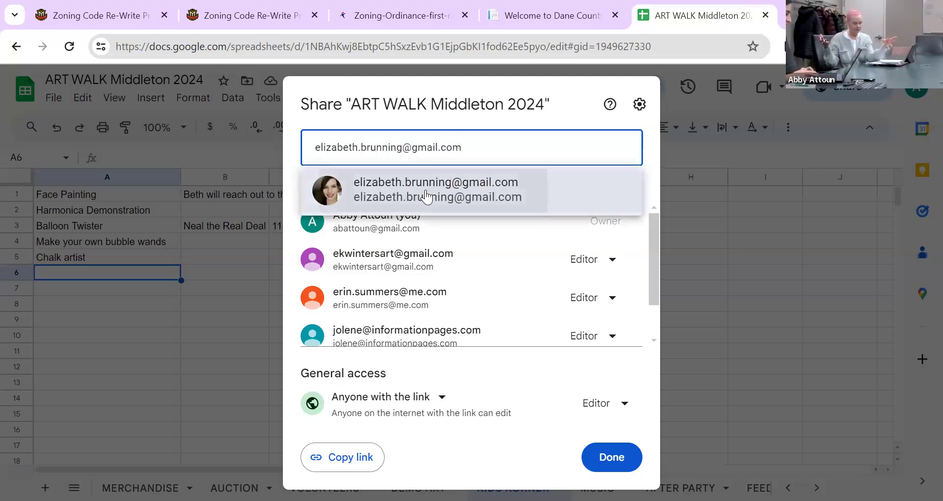
Step: Send the collaborator an Editor invitation, then go to the AFTER PARTY sheet
click(427, 190)
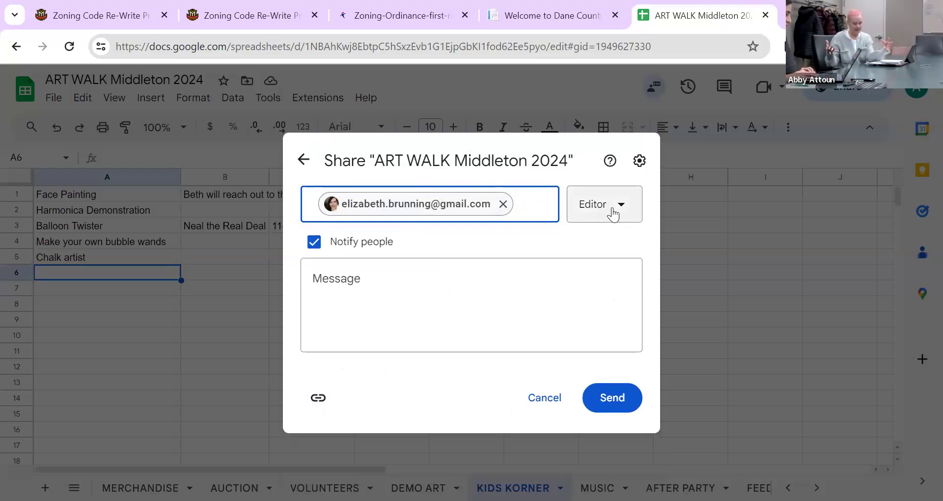
click(609, 396)
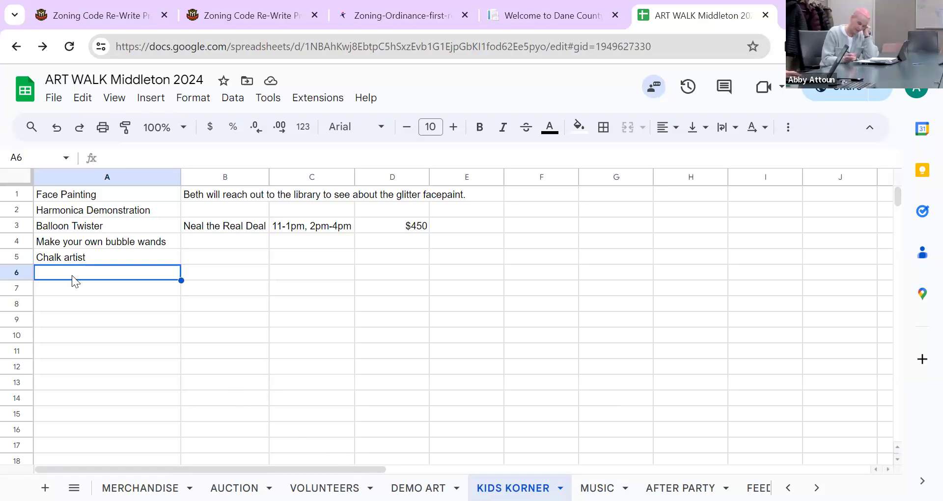
click(680, 488)
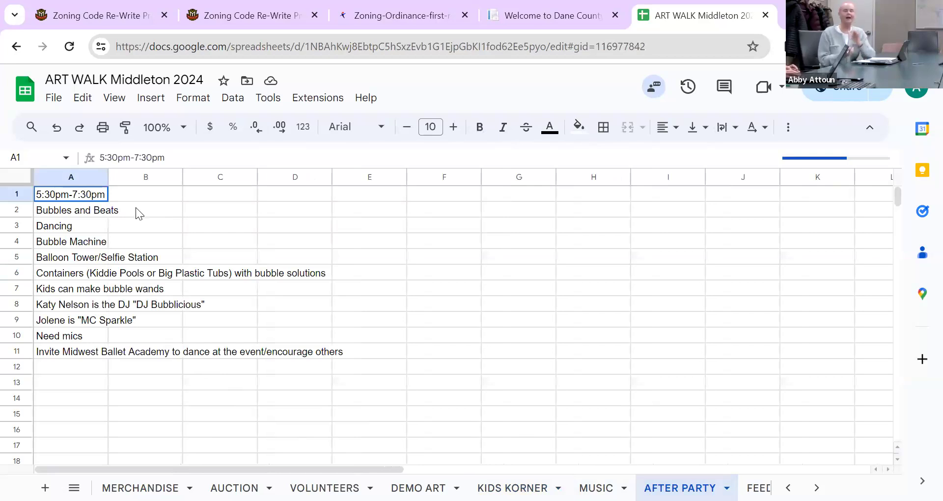
Step: Enter 'Zucca Pilates will let us borrow the machine, provide bubbles.' in B4
click(138, 240)
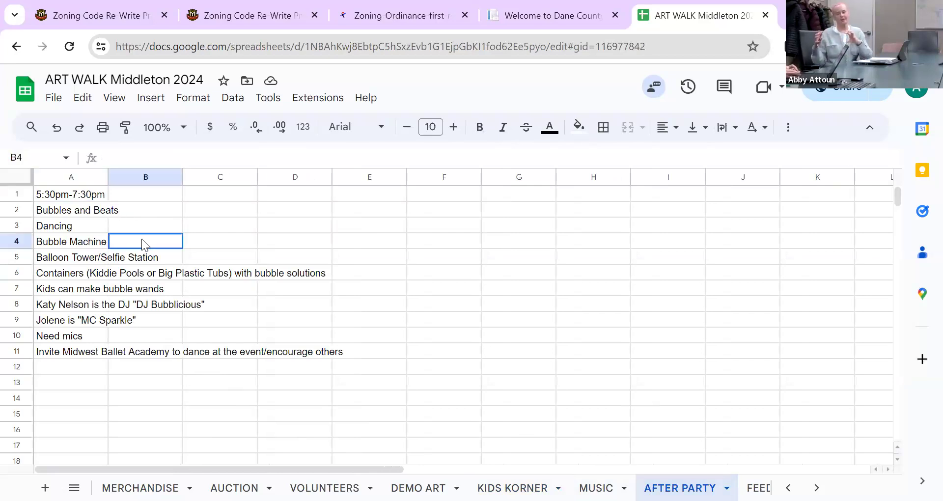
text(Zucca Pilates will)
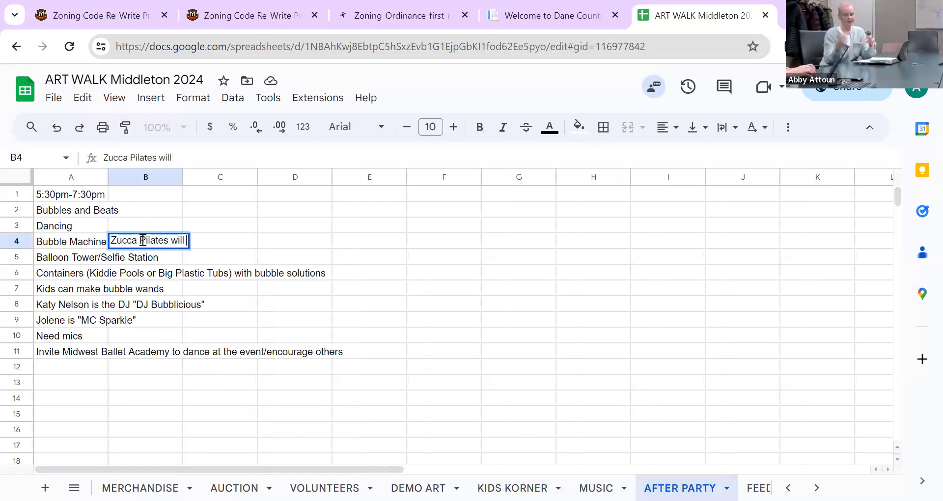
text( let us borro)
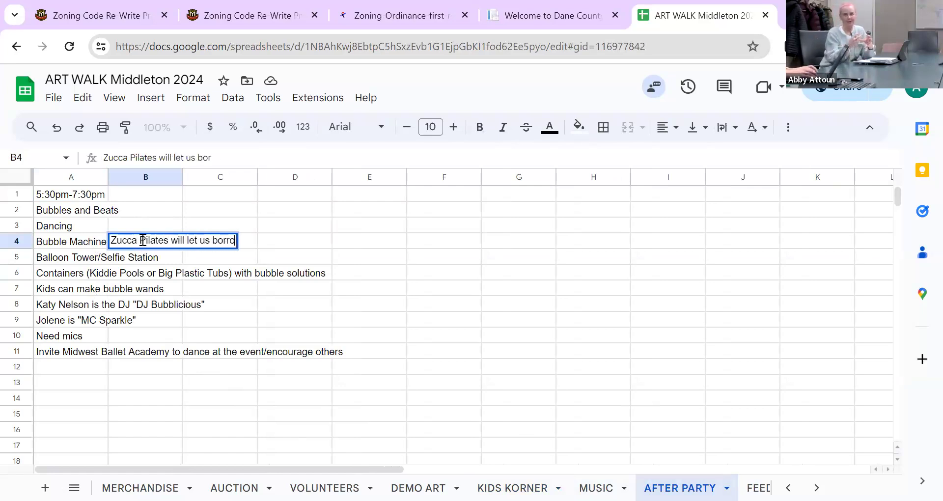
text(w the machine)
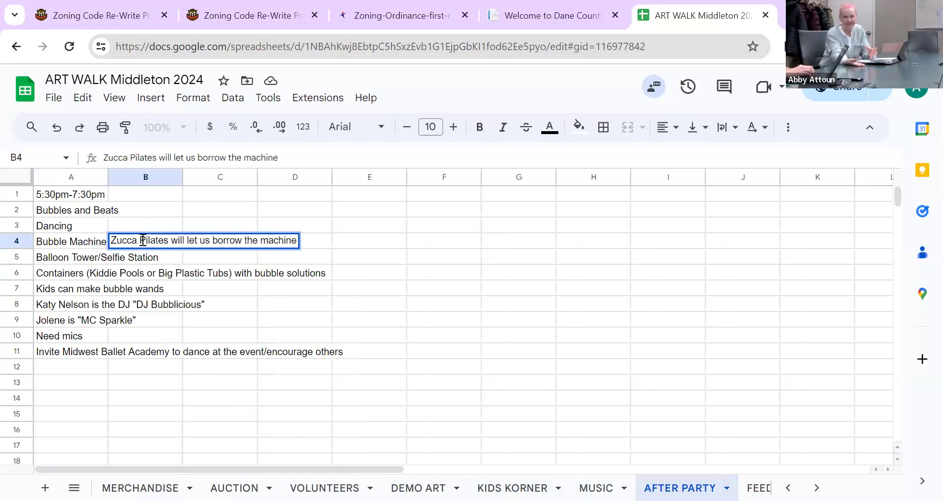
text(,)
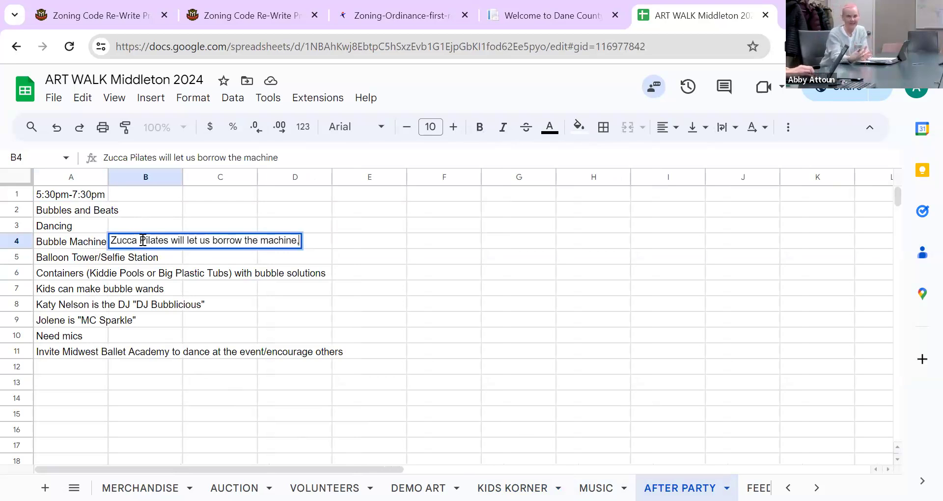
text( provide bubbles.)
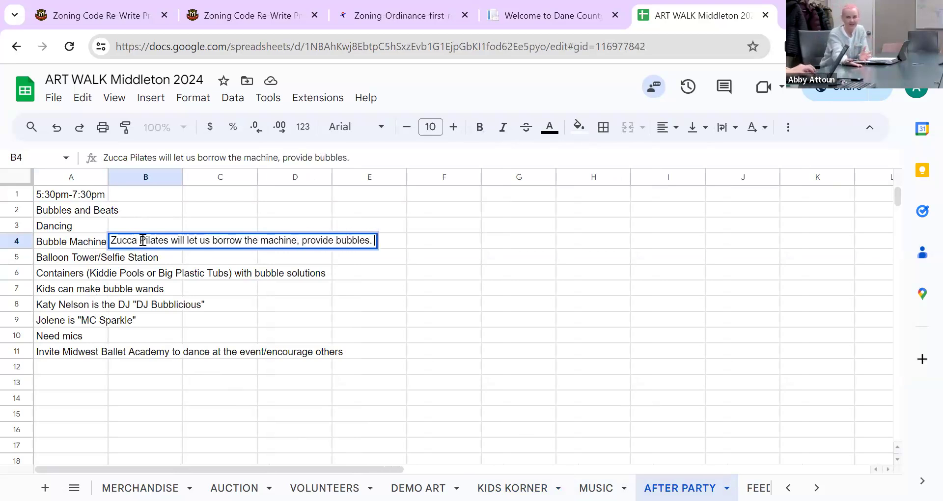
key(Return)
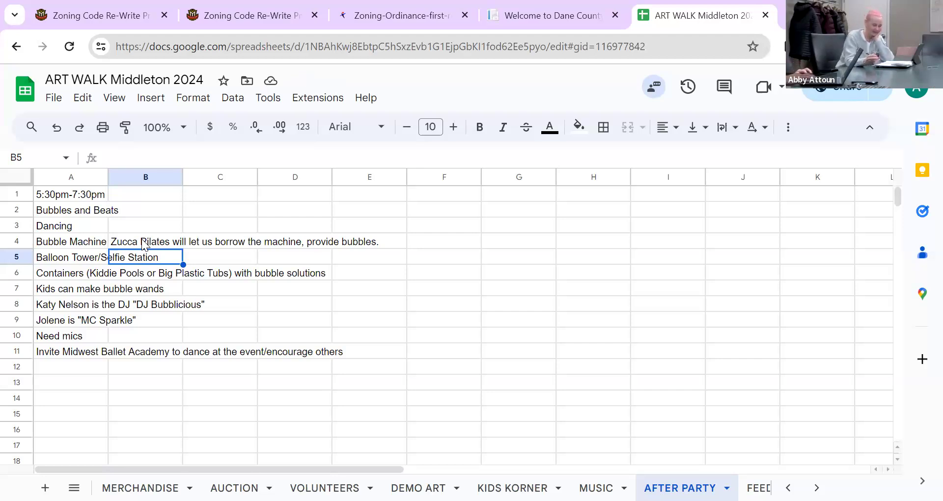
Step: Widen column A so entries like Balloon Tower/Selfie Station show in full, then select B4
drag(112, 178, 194, 178)
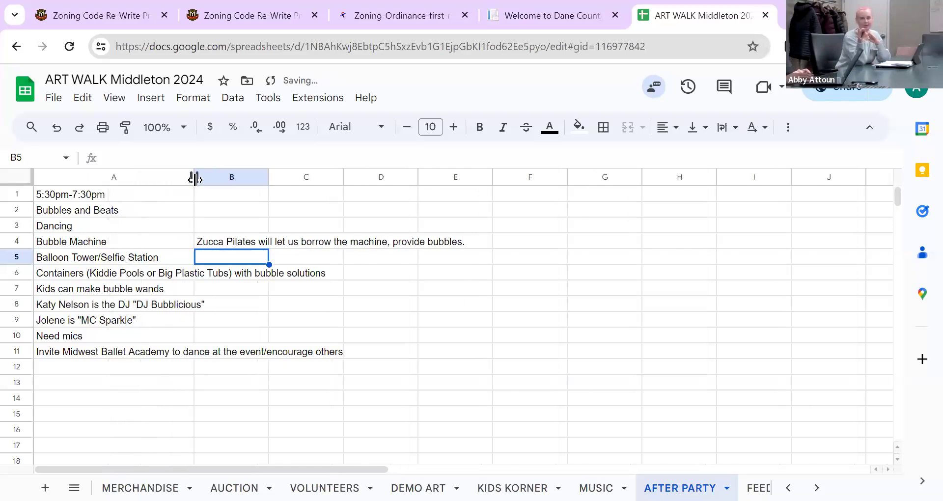
click(215, 244)
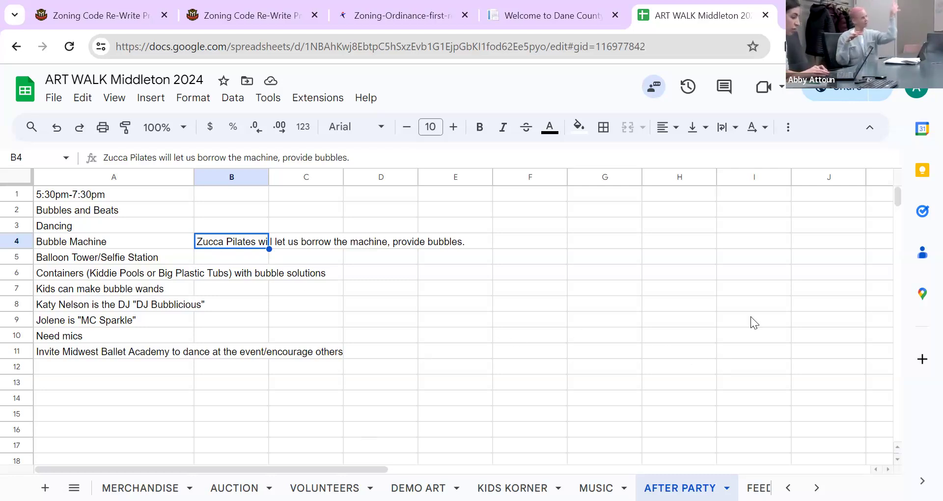
click(817, 487)
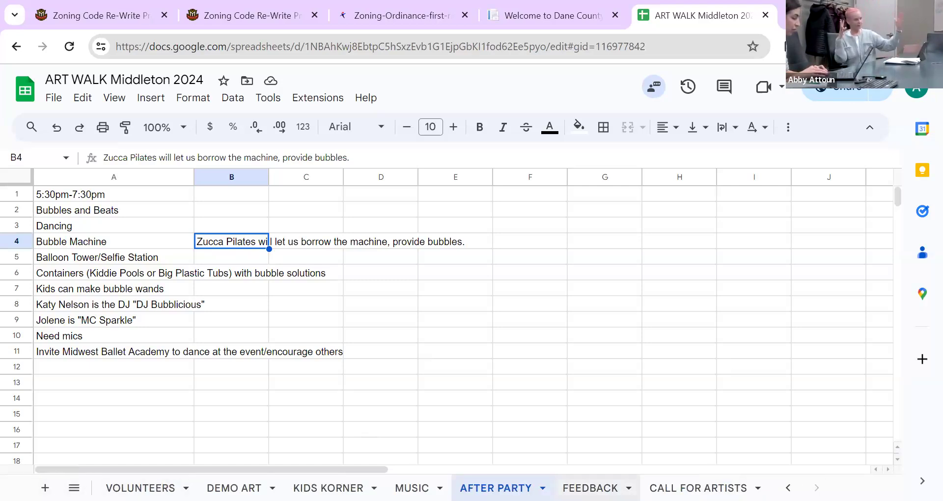
click(788, 488)
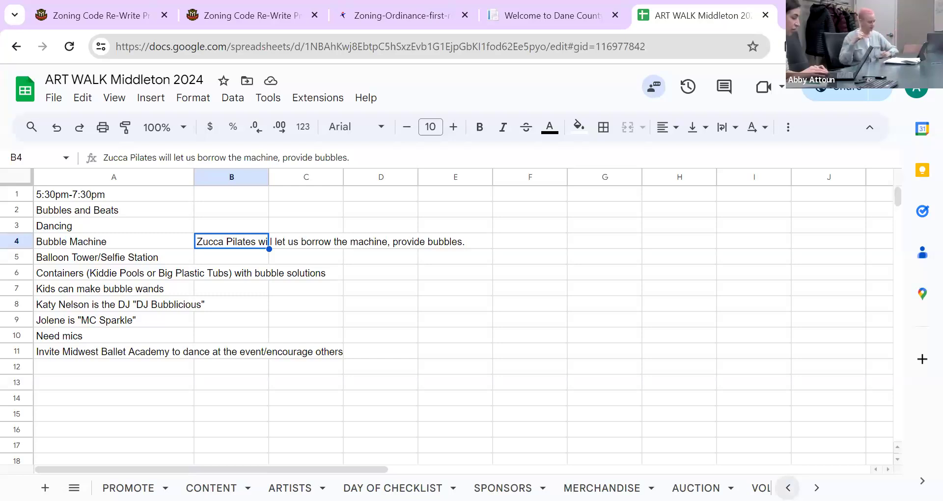
click(788, 487)
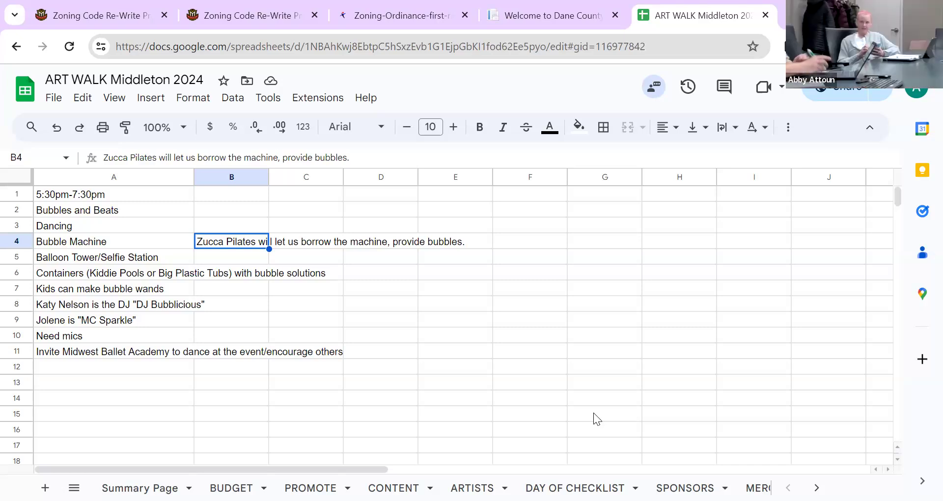
Step: Edit cell A1 so the time range reads 5:30pm-7:00pm
click(160, 195)
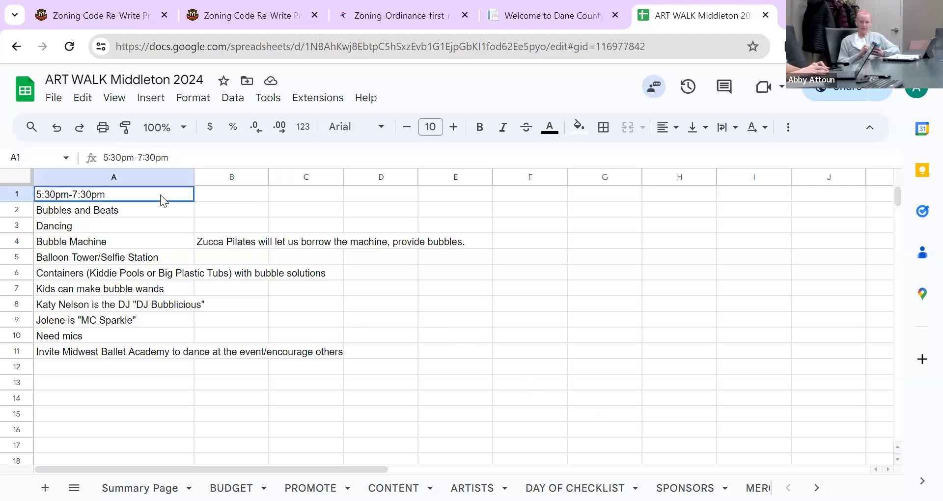
double_click(105, 195)
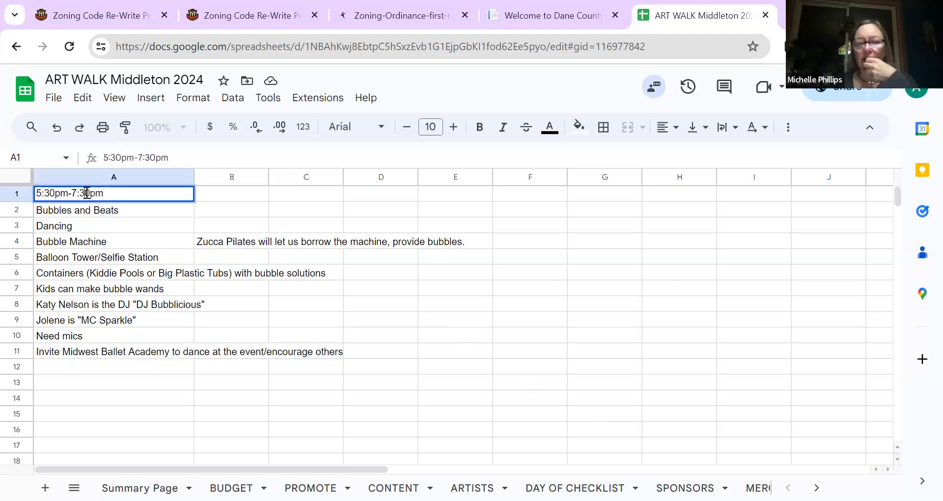
click(86, 192)
key(BackSpace)
text(0)
key(Return)
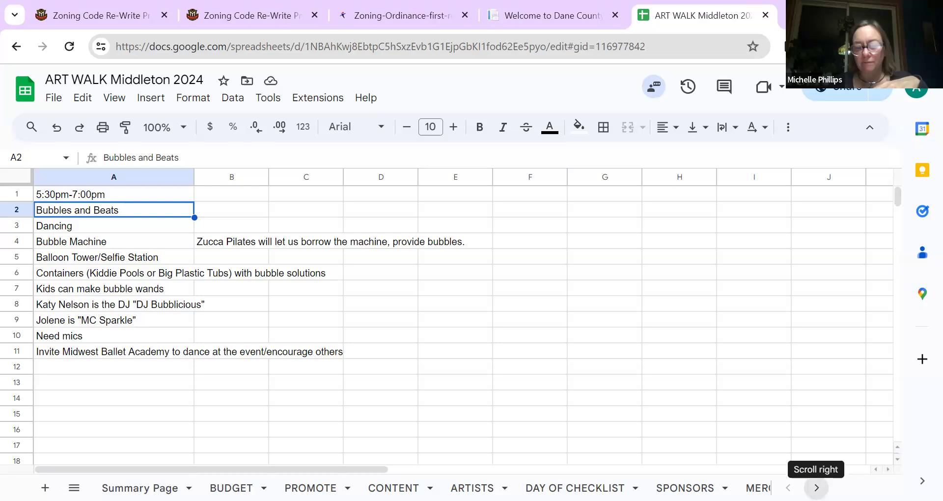
click(816, 488)
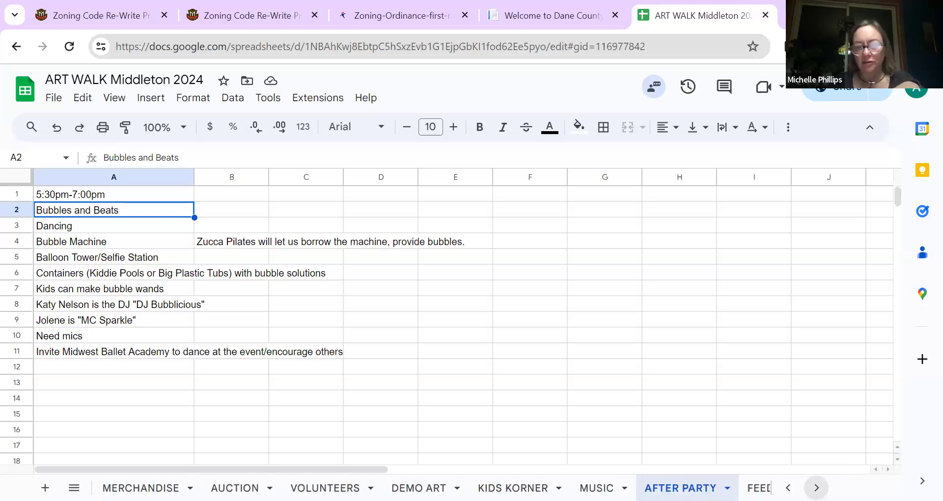
click(816, 488)
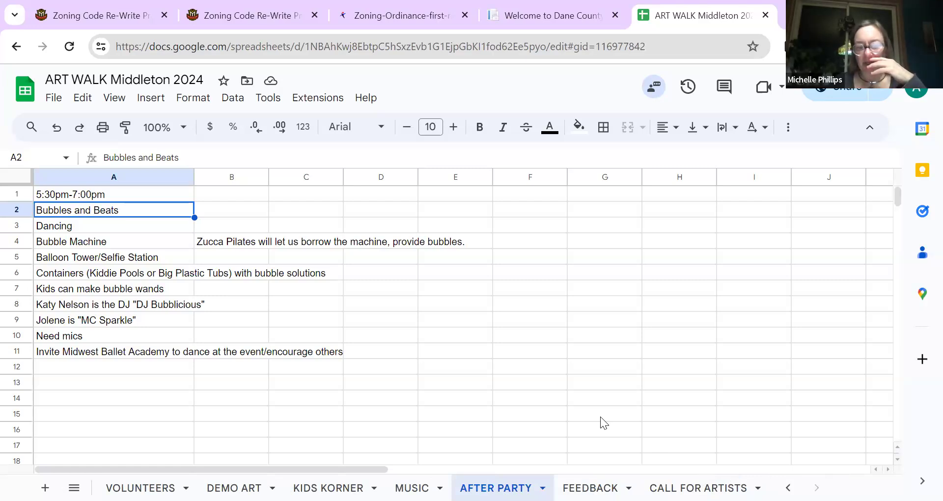